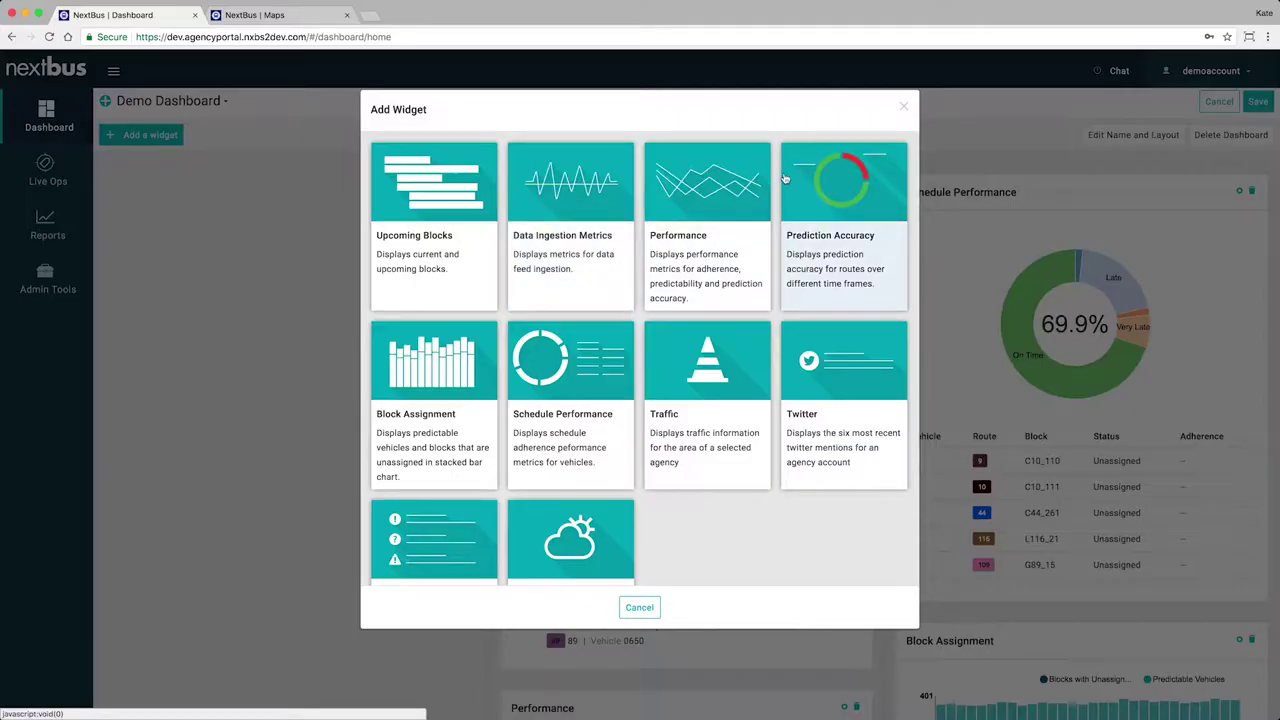
Step: Add a Prediction Accuracy widget for the Demo Simulation agency to the Demo Dashboard and save the dashboard
{"action": "scroll", "coordinate": [538, 333], "scroll_direction": "down", "scroll_amount": 1}
{"action": "scroll", "coordinate": [545, 340], "scroll_direction": "up", "scroll_amount": 1}
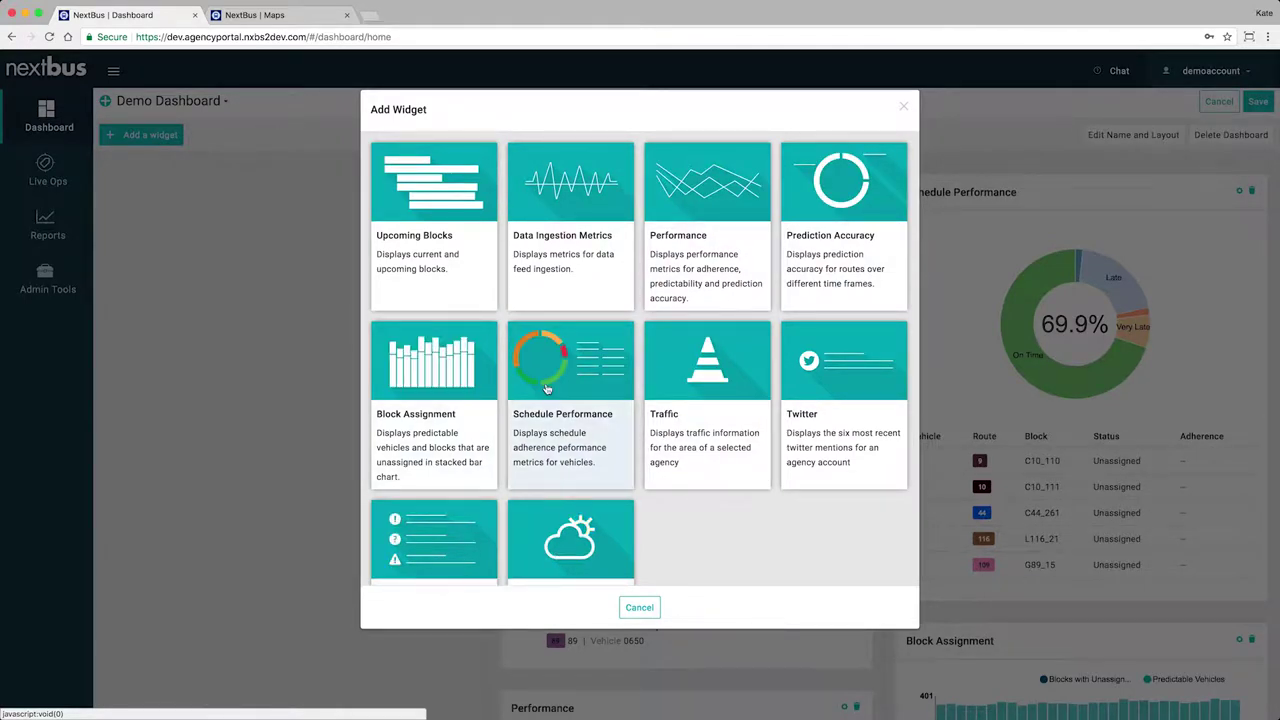
{"action": "left_click", "coordinate": [843, 230]}
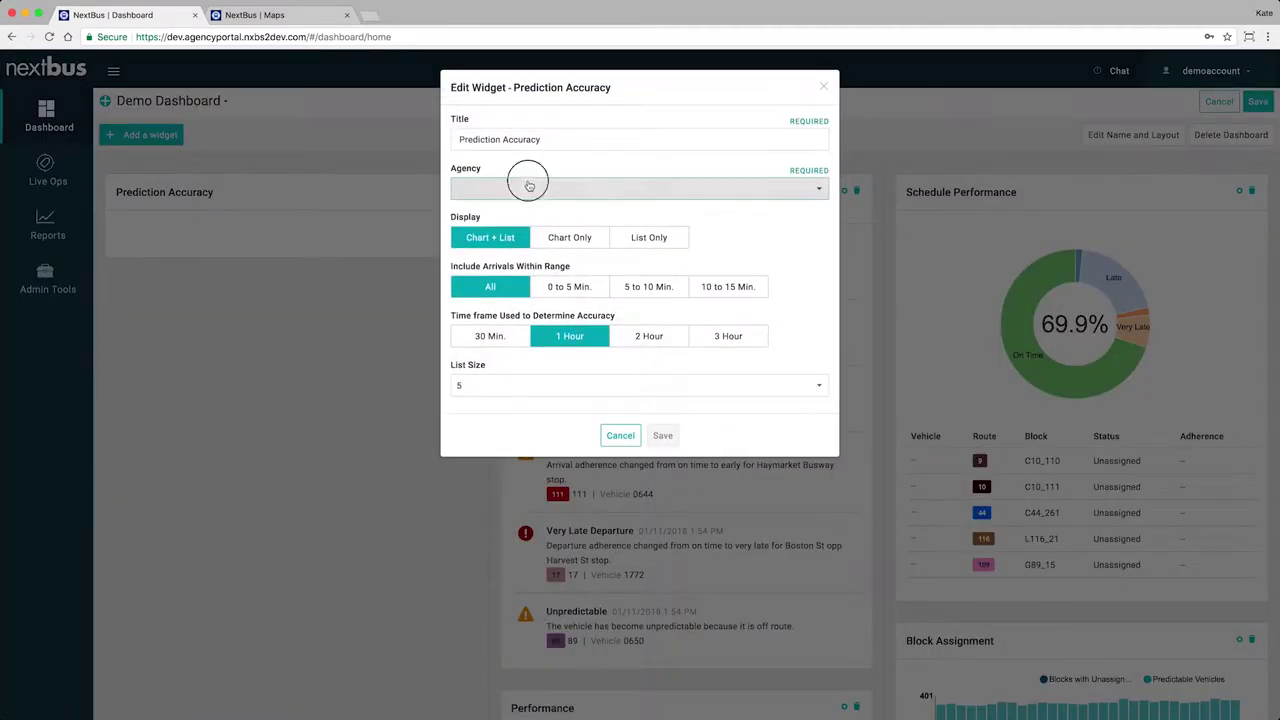
{"action": "left_click", "coordinate": [524, 188]}
{"action": "type", "text": "mbta"}
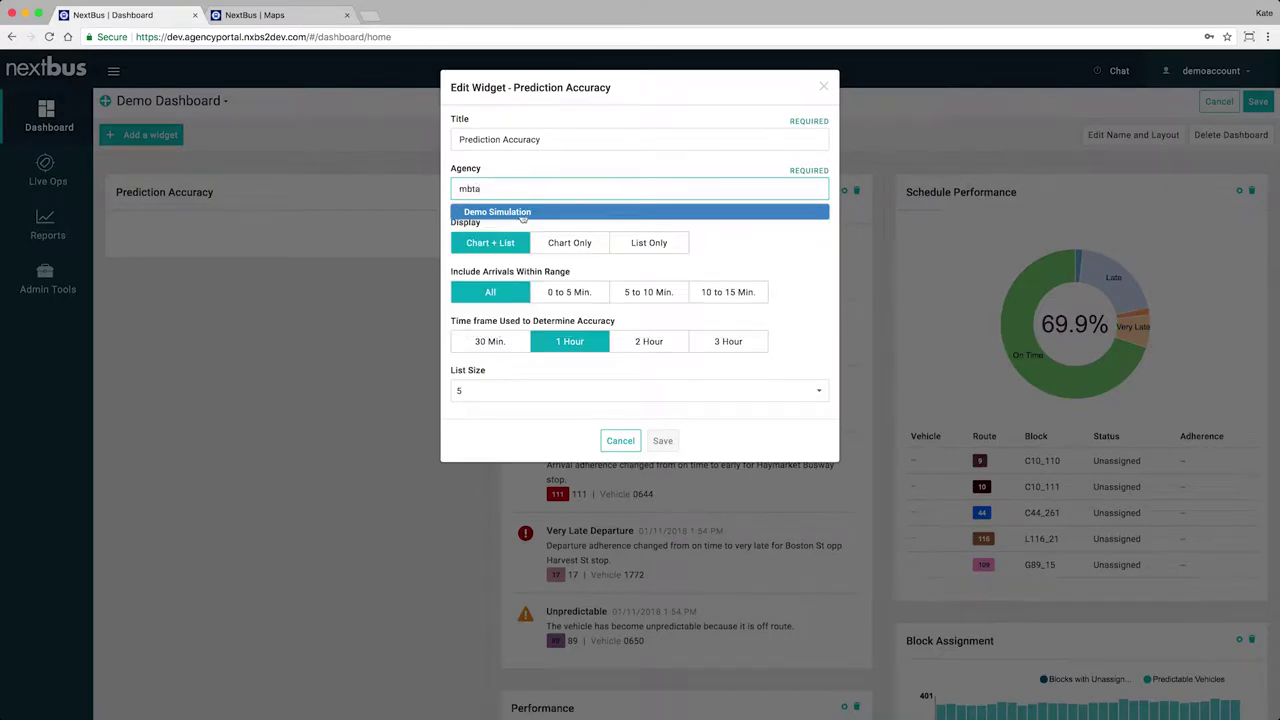
{"action": "left_click", "coordinate": [522, 213]}
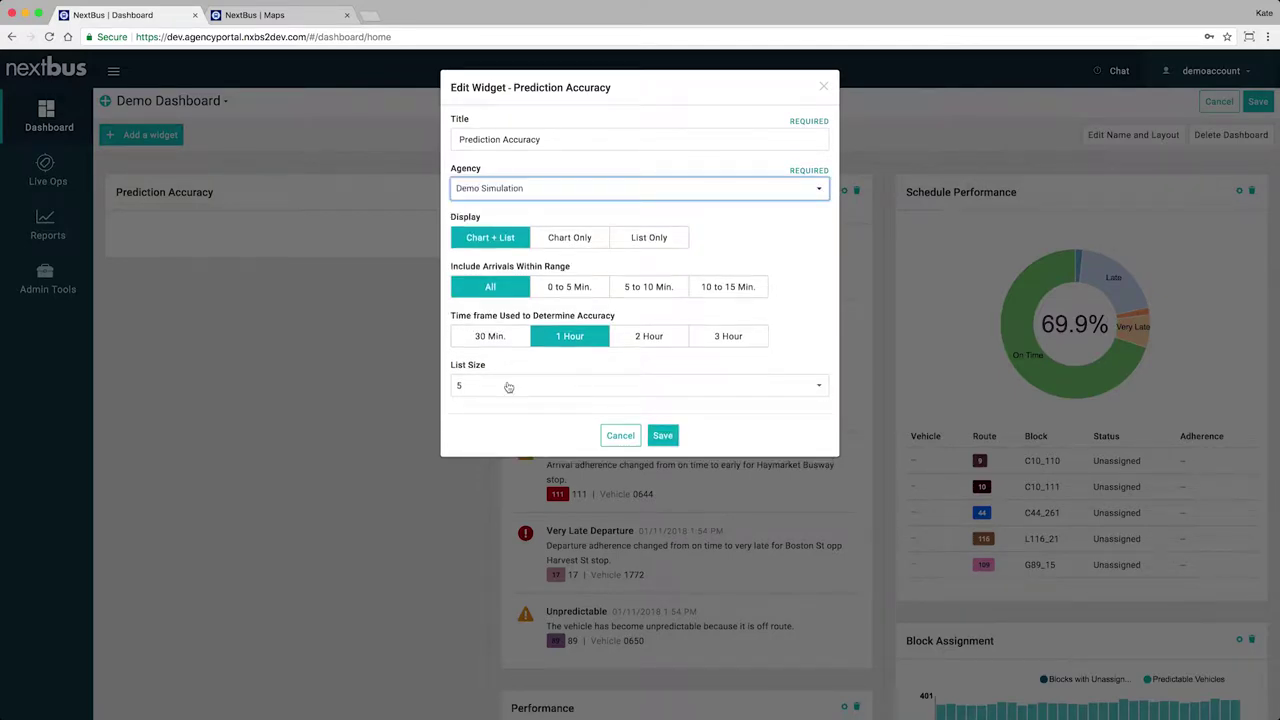
{"action": "left_click", "coordinate": [665, 436]}
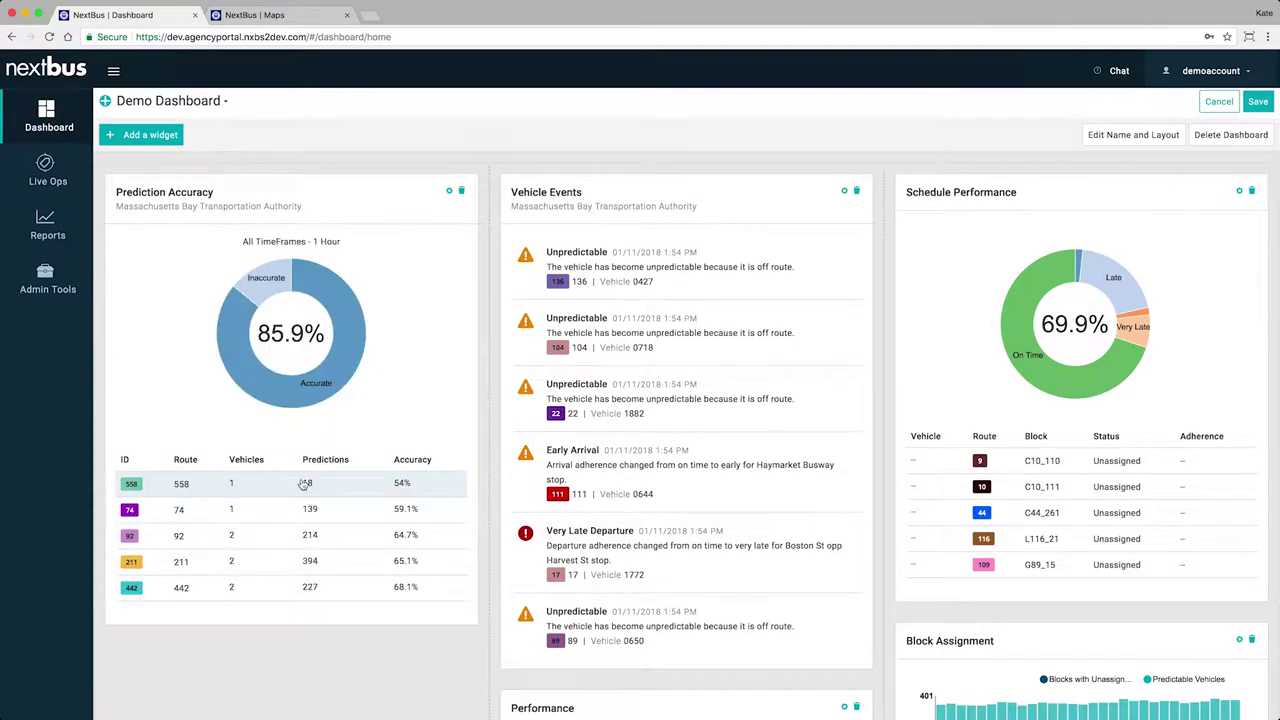
{"action": "left_click", "coordinate": [1258, 102]}
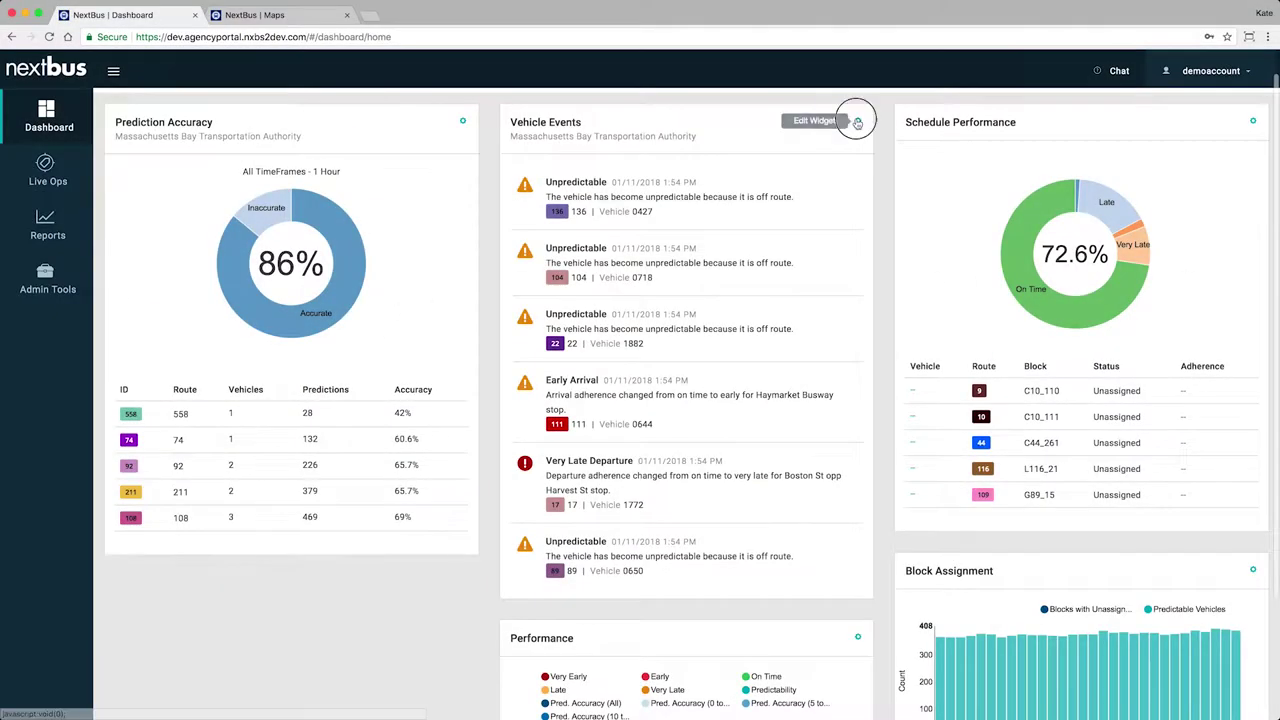
Step: Open the Vehicle Events widget's settings, save them as they are, and review the listed vehicle events
{"action": "left_click", "coordinate": [857, 121]}
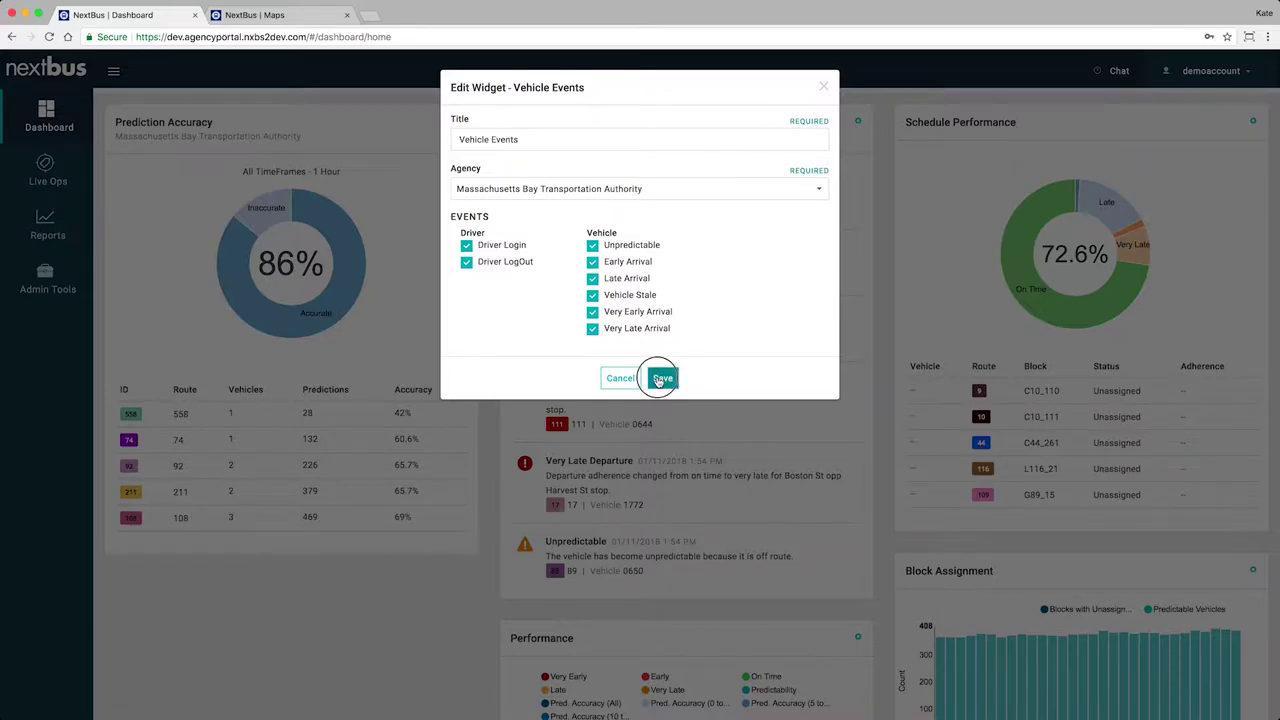
{"action": "left_click", "coordinate": [659, 379]}
{"action": "scroll", "coordinate": [658, 382], "scroll_direction": "down", "scroll_amount": 2}
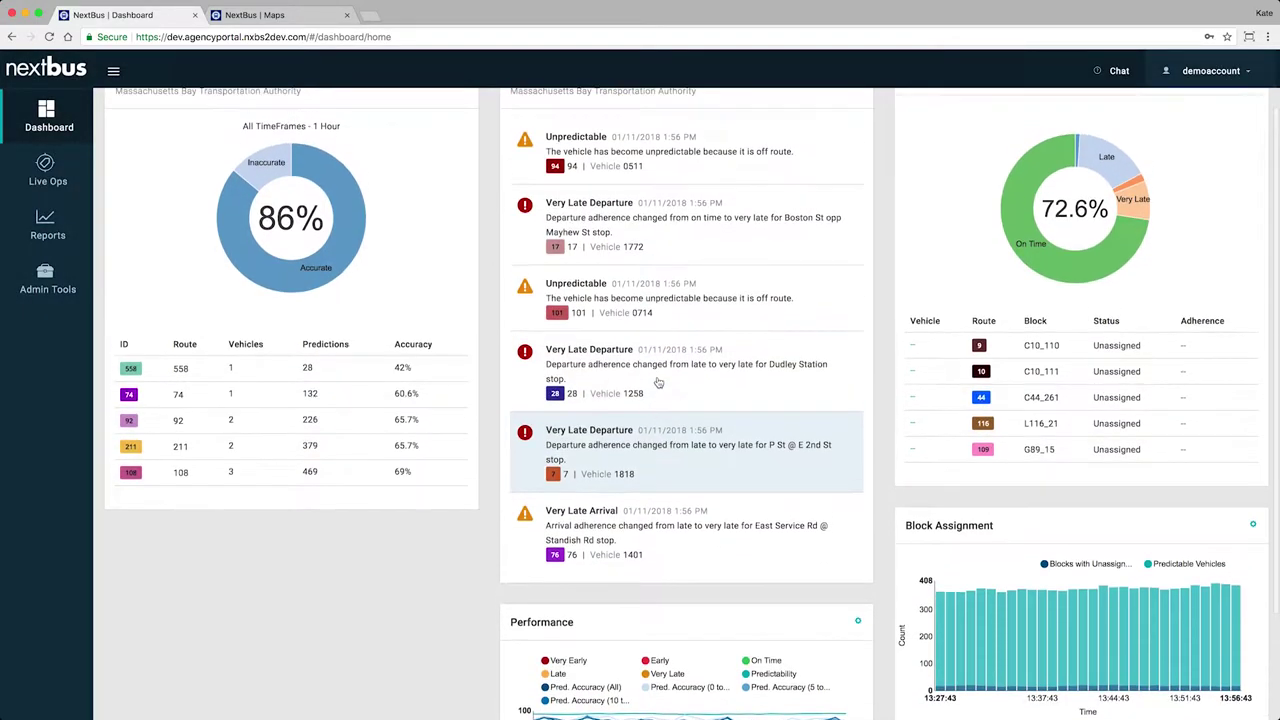
{"action": "scroll", "coordinate": [658, 382], "scroll_direction": "up", "scroll_amount": 2}
Step: Show Early / Late and Off Job / Off Route vehicles on the Live Ops map
{"action": "left_click", "coordinate": [45, 172]}
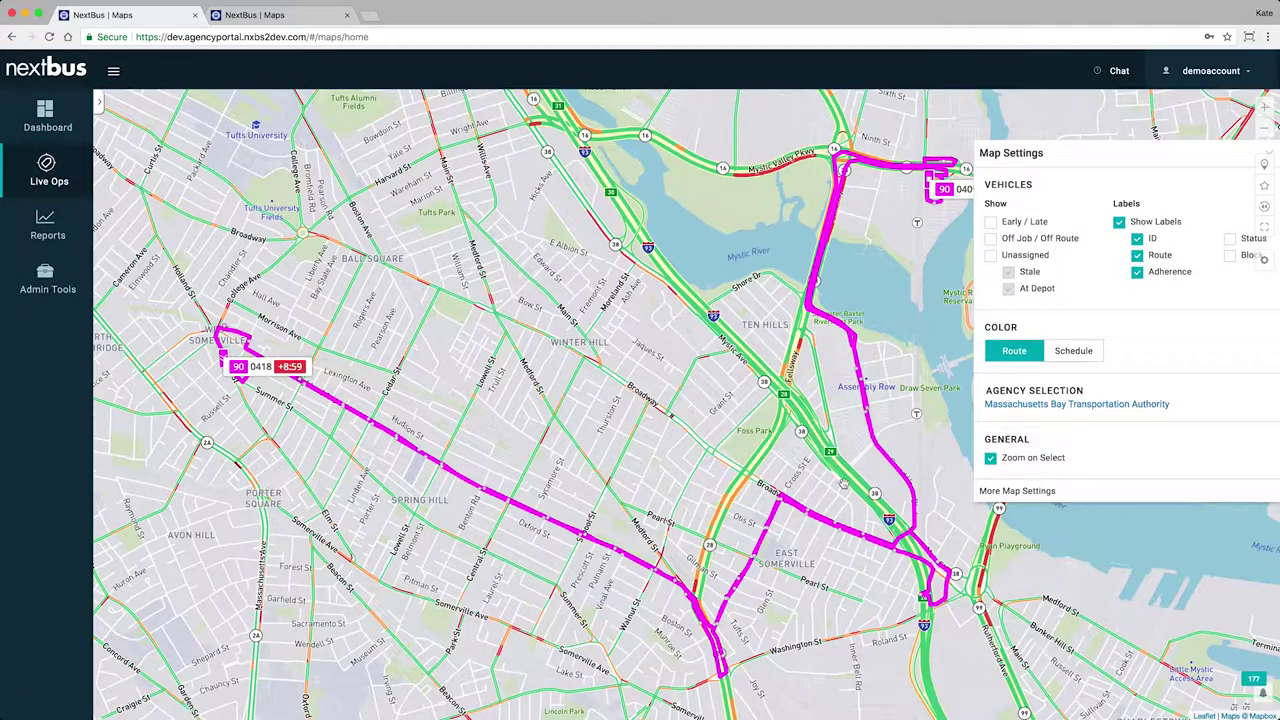
{"action": "left_click", "coordinate": [991, 222]}
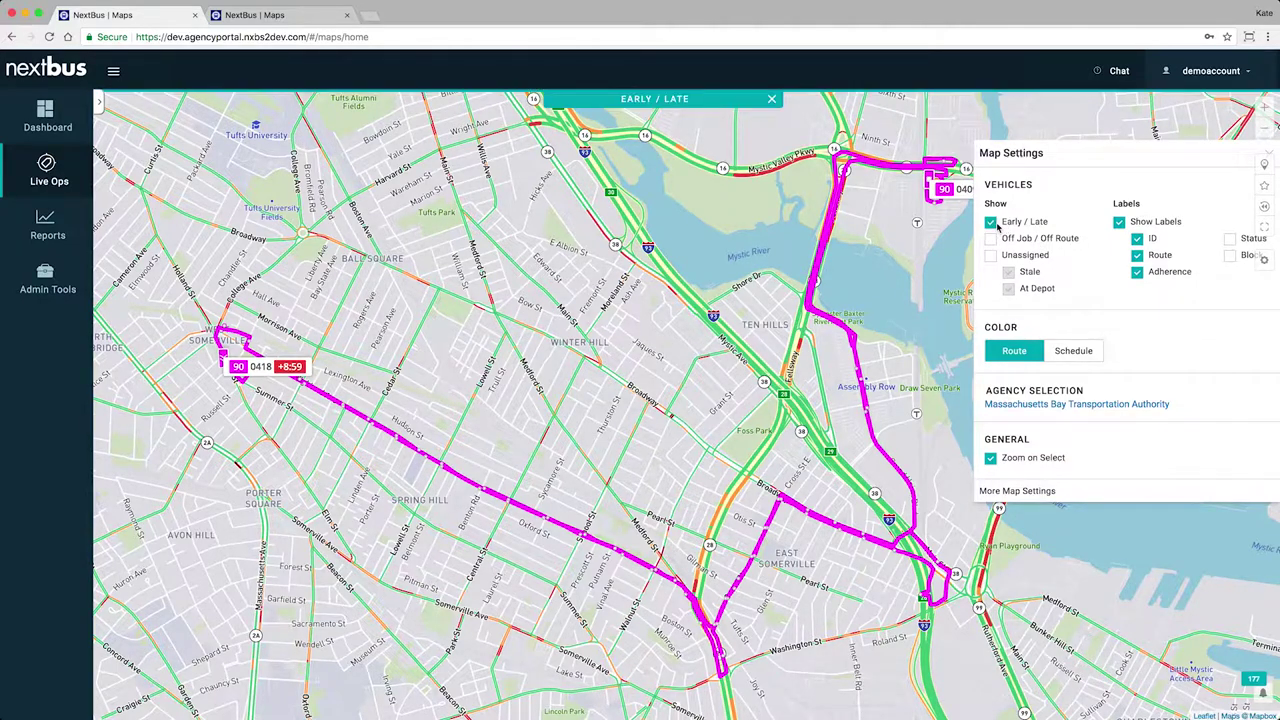
{"action": "left_click", "coordinate": [991, 238]}
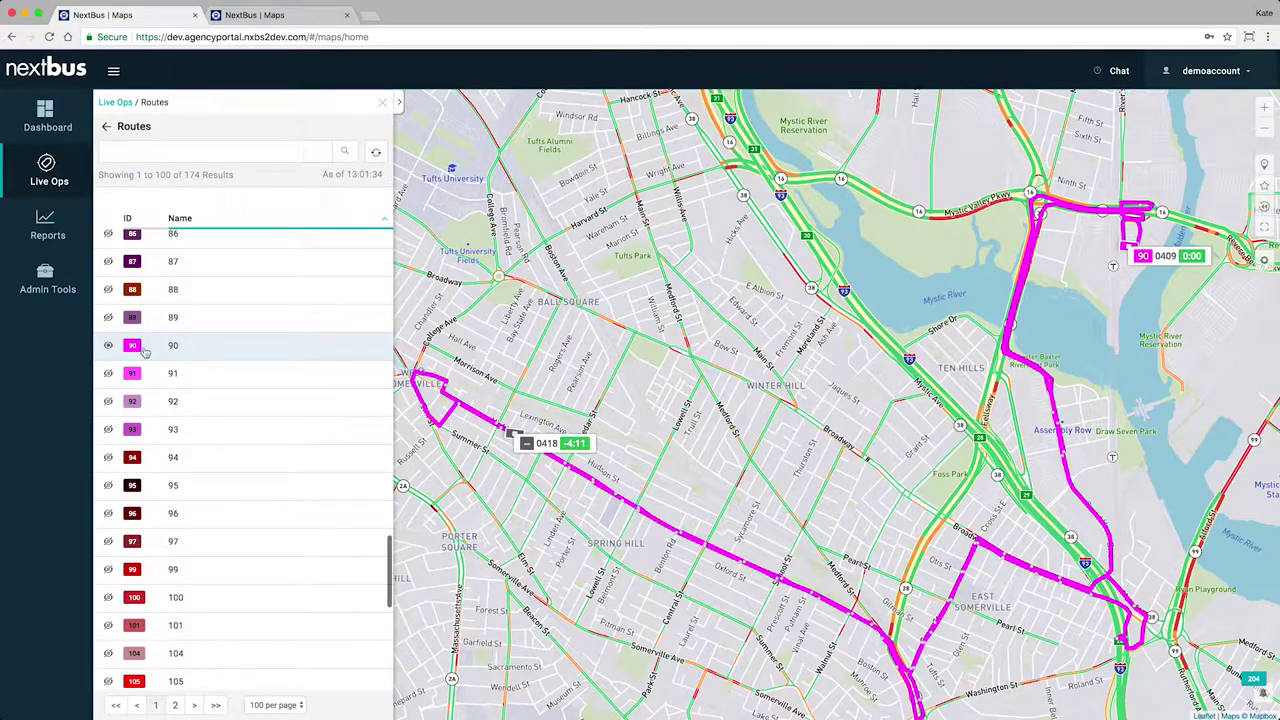
Step: Open the details of route 90 and examine its assignments, adherence, vehicle status and vehicles
{"action": "left_click", "coordinate": [215, 345]}
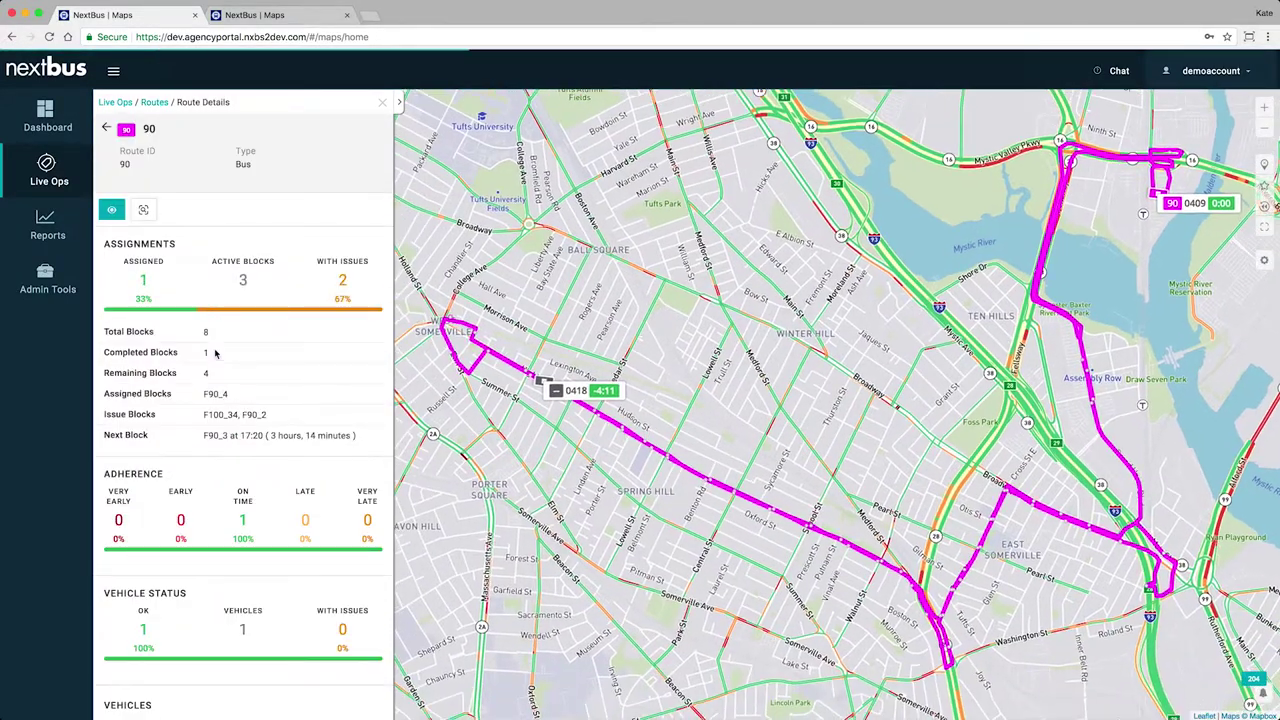
{"action": "scroll", "coordinate": [214, 350], "scroll_direction": "down", "scroll_amount": 4}
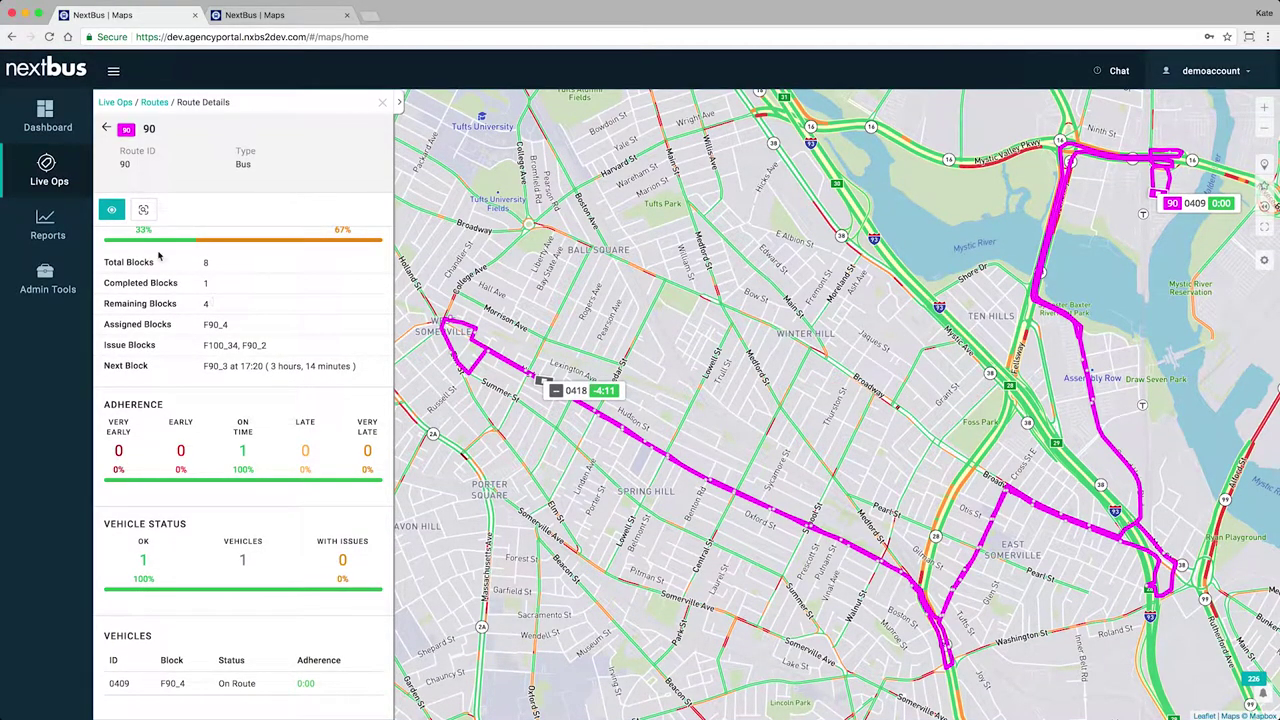
{"action": "scroll", "coordinate": [158, 257], "scroll_direction": "up", "scroll_amount": 2}
{"action": "scroll", "coordinate": [771, 314], "scroll_direction": "down", "scroll_amount": 3}
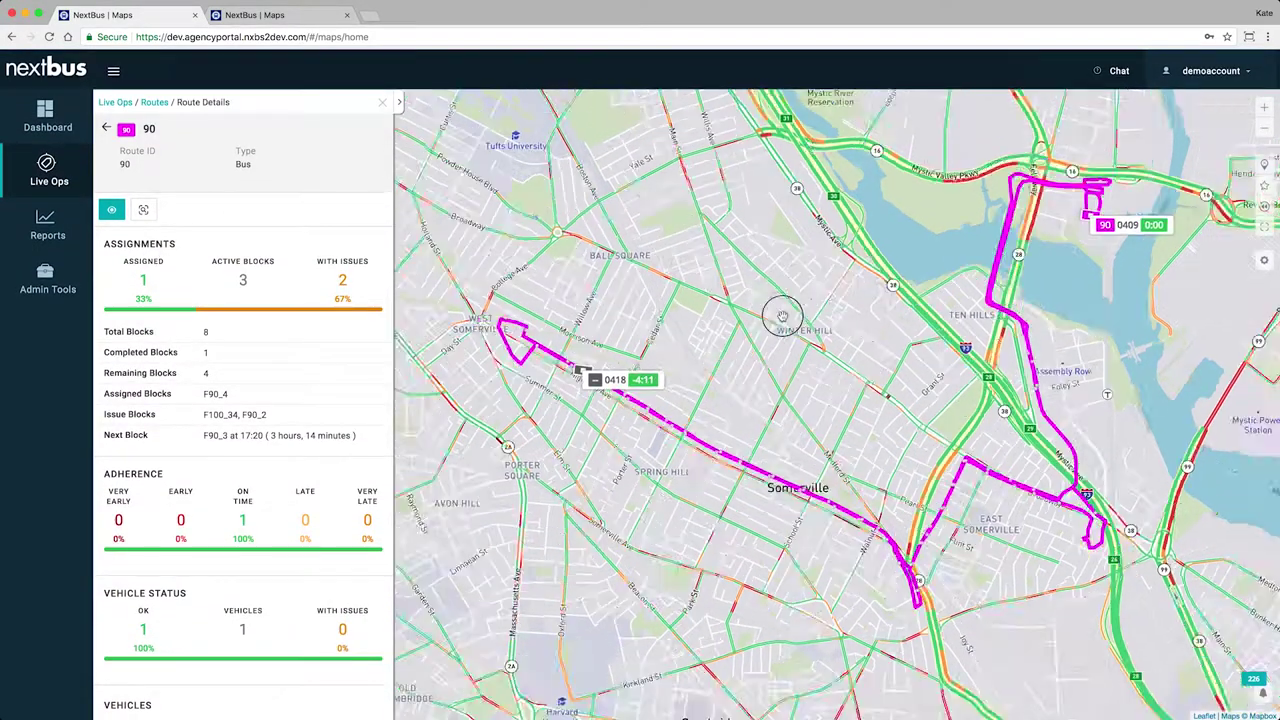
{"action": "scroll", "coordinate": [1060, 230], "scroll_direction": "up", "scroll_amount": 3}
Step: Open the details of vehicle 0409 from the map and examine its assignment, next stops, performance and events
{"action": "mouse_move", "coordinate": [1167, 172]}
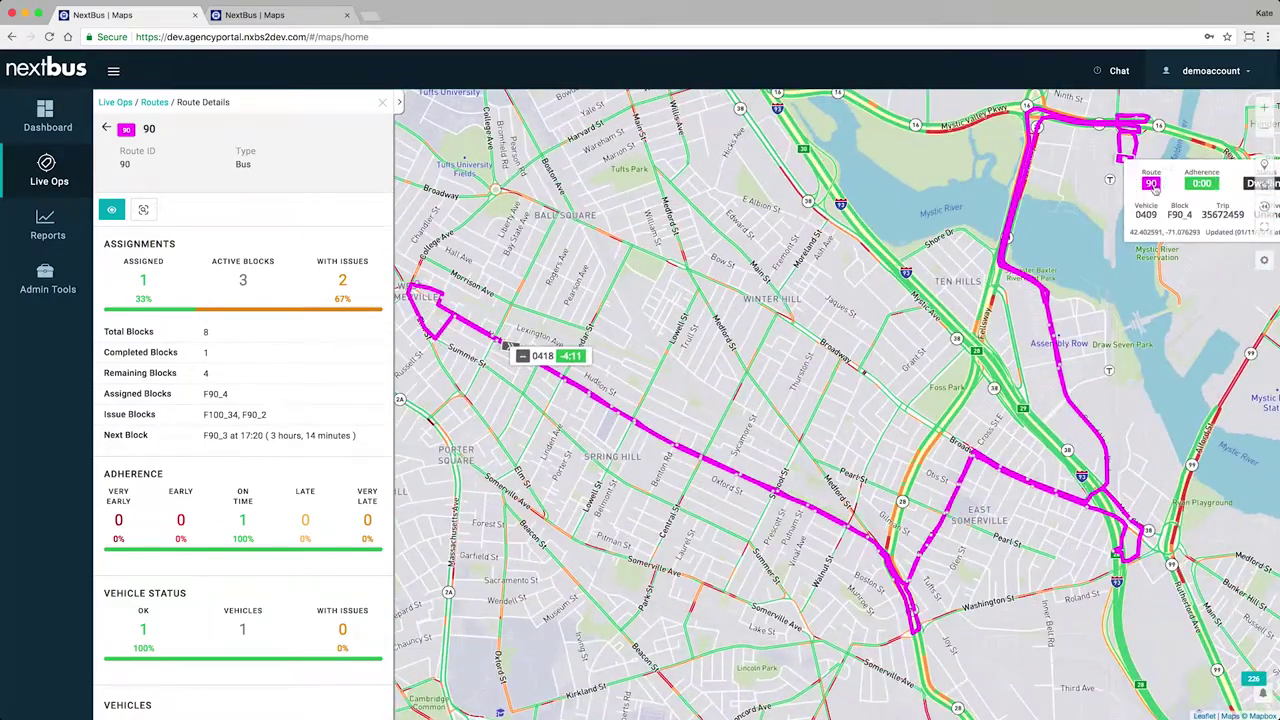
{"action": "left_click", "coordinate": [1150, 184]}
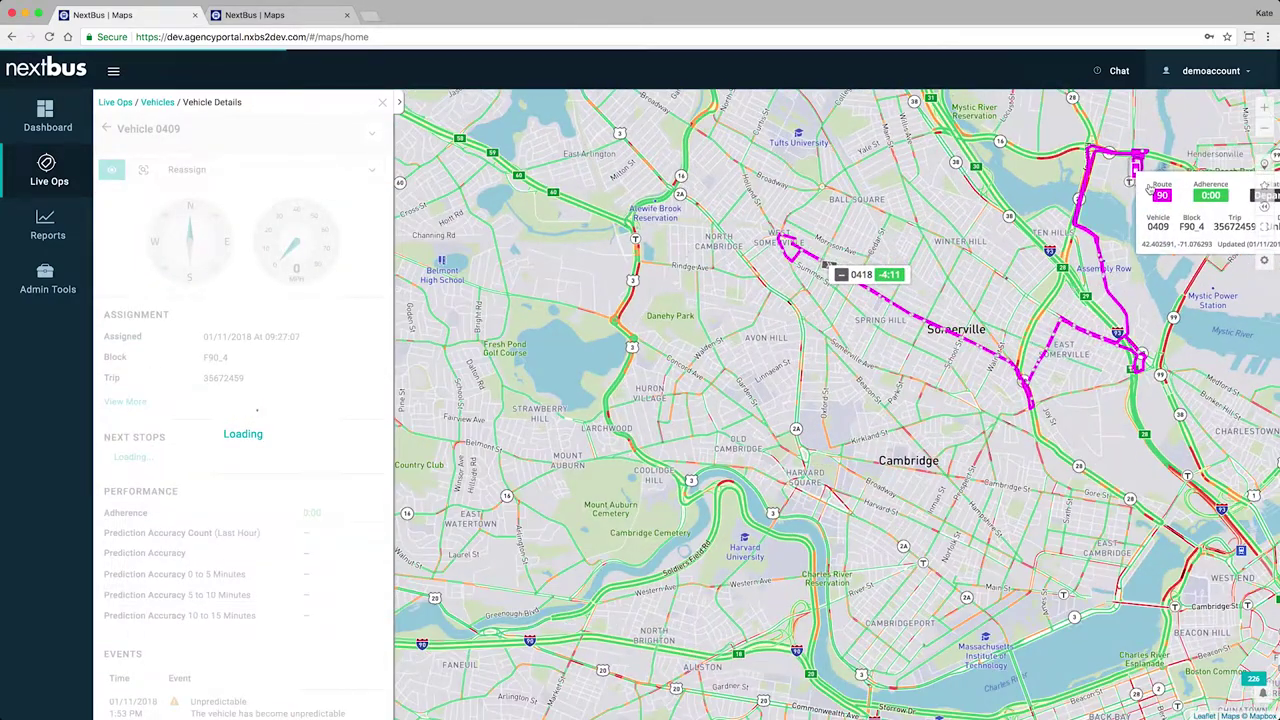
{"action": "left_click_drag", "start_coordinate": [1020, 246], "coordinate": [909, 246]}
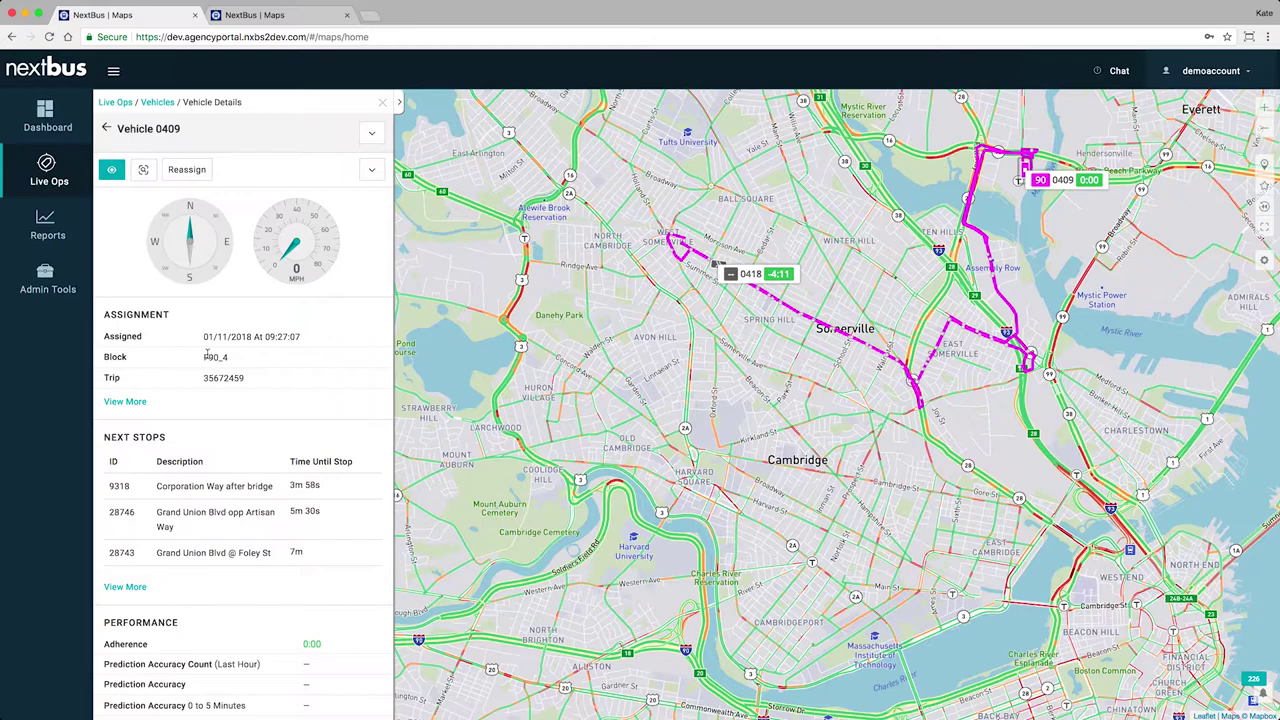
{"action": "scroll", "coordinate": [150, 361], "scroll_direction": "down", "scroll_amount": 5}
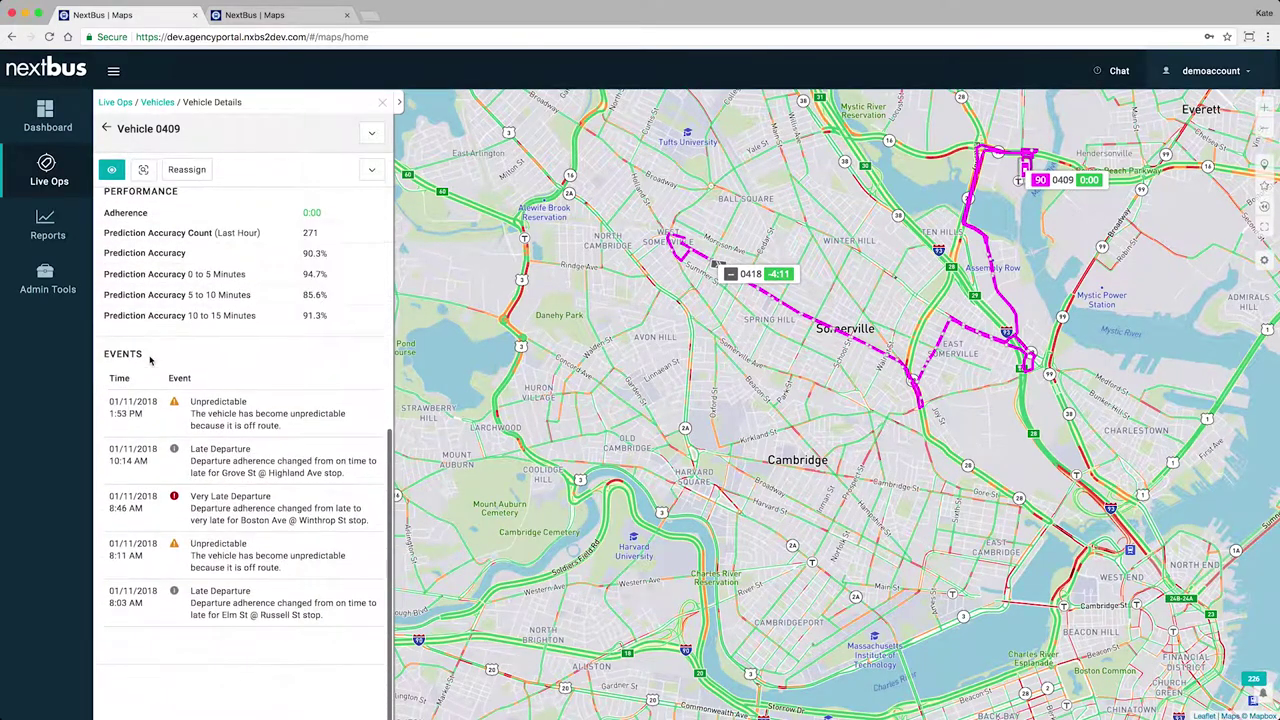
Step: Open the date selection in the map's replay mode, and start creating a saved view in the other Maps tab
{"action": "left_click", "coordinate": [1264, 206]}
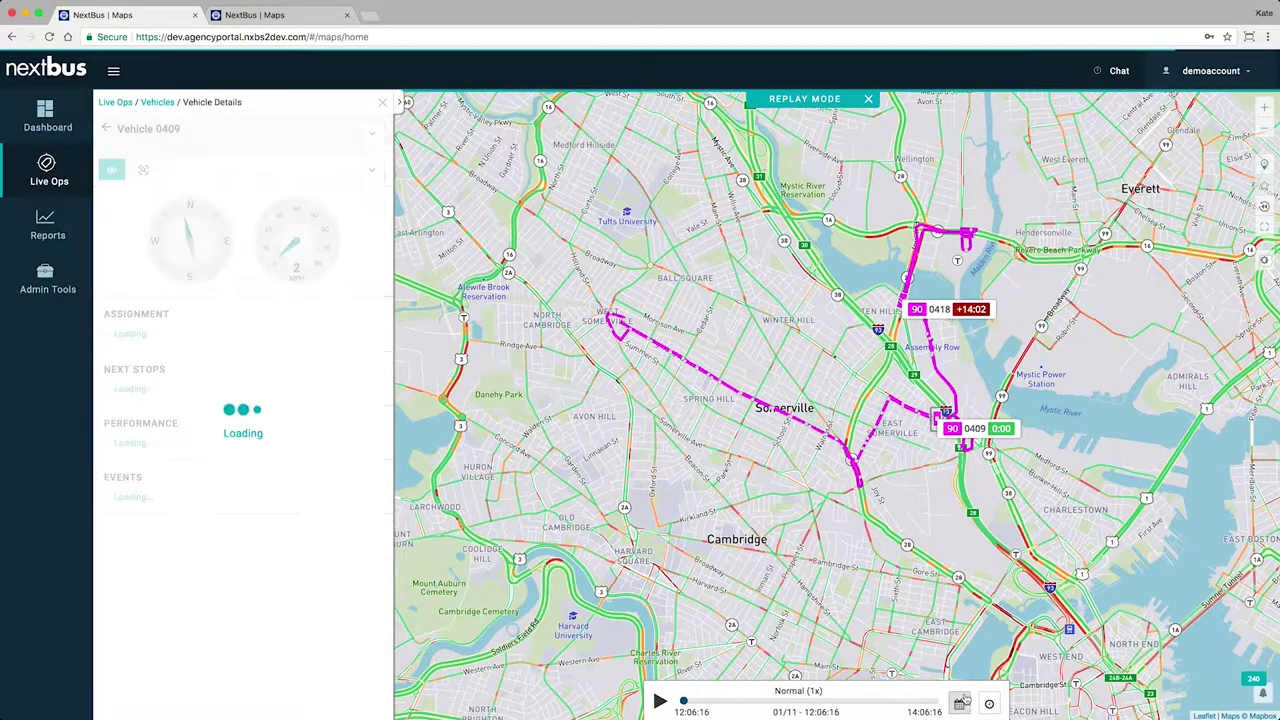
{"action": "left_click", "coordinate": [962, 702]}
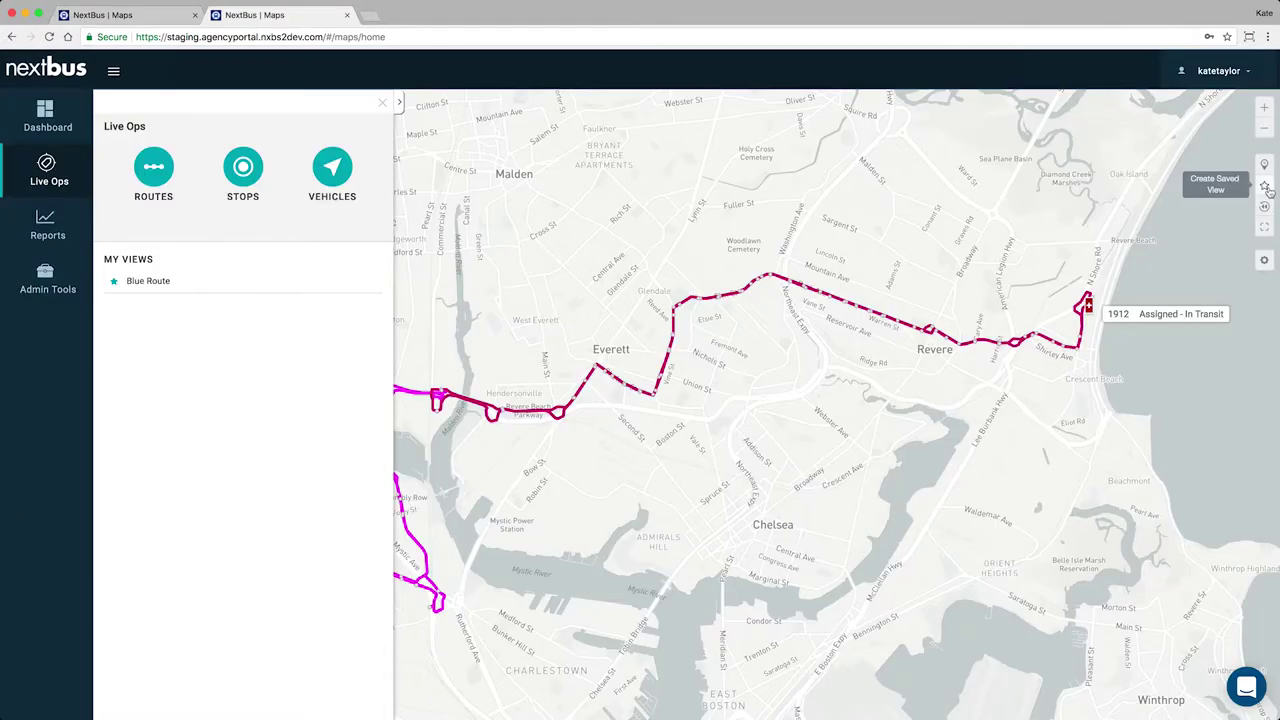
{"action": "left_click", "coordinate": [1264, 186]}
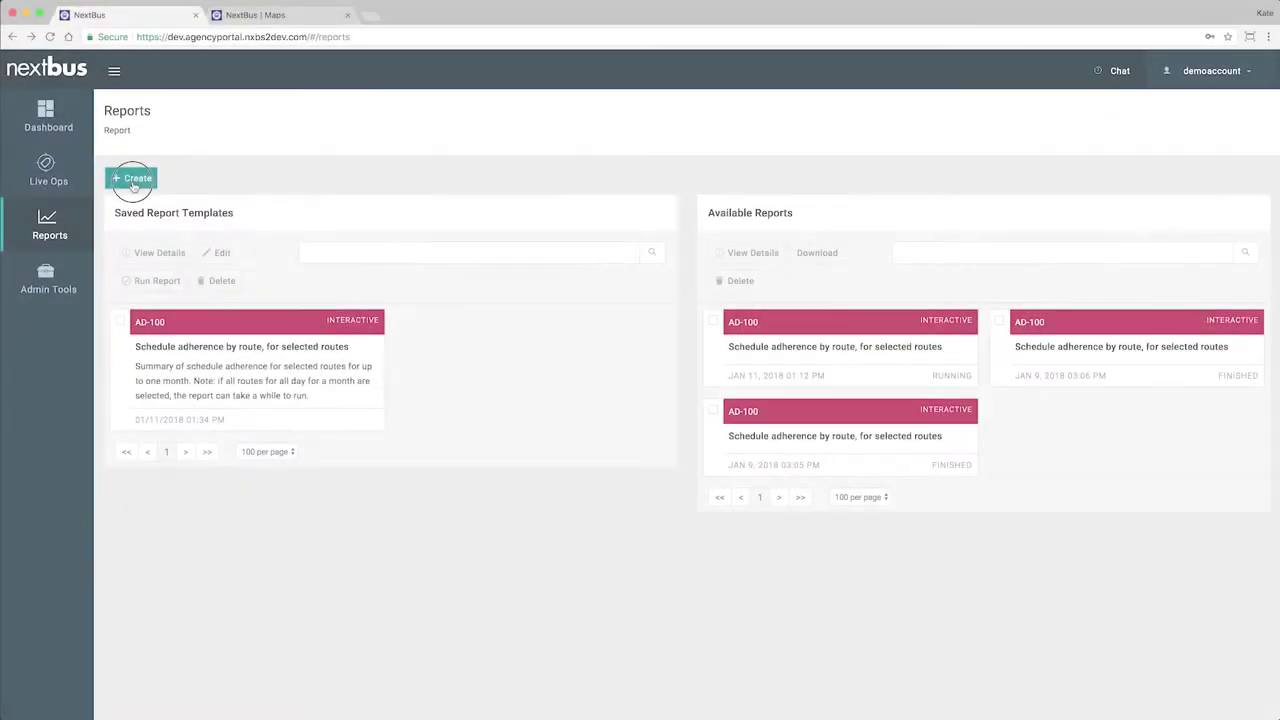
Step: Create a report from the default template AD-100, Schedule adherence by route, limited to specific routes including 7 and 10
{"action": "left_click", "coordinate": [120, 177]}
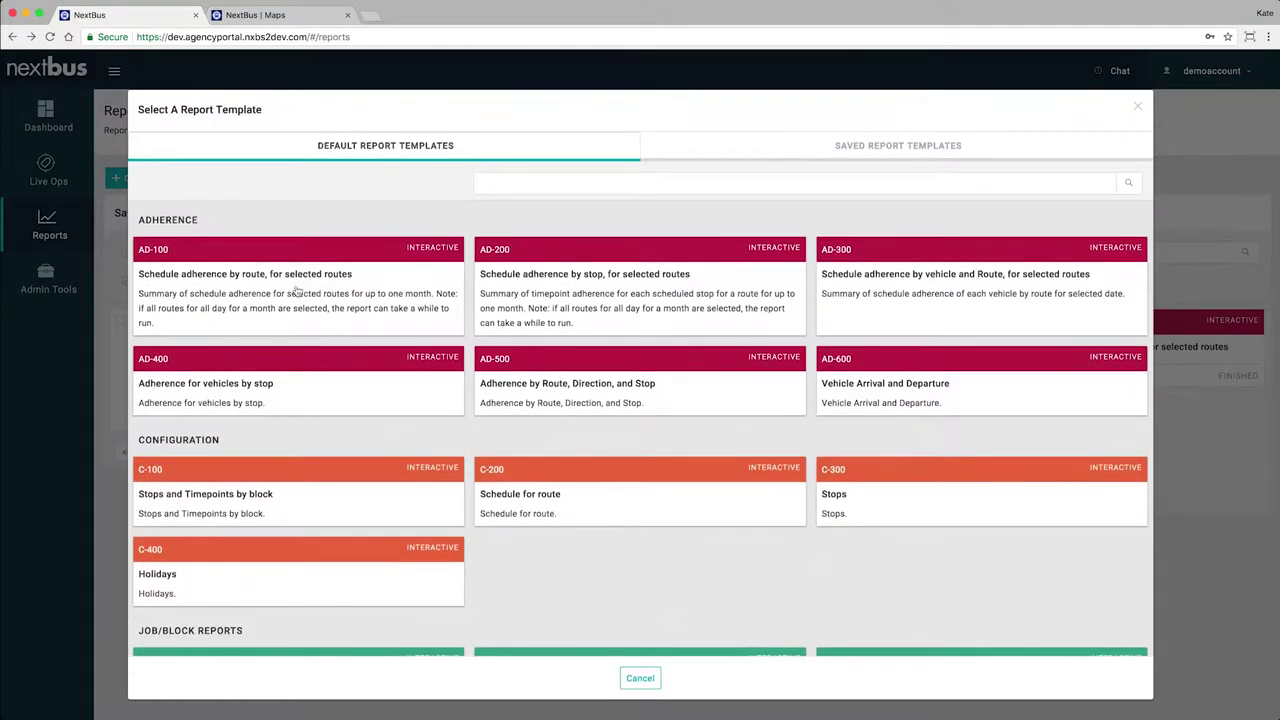
{"action": "left_click", "coordinate": [369, 323]}
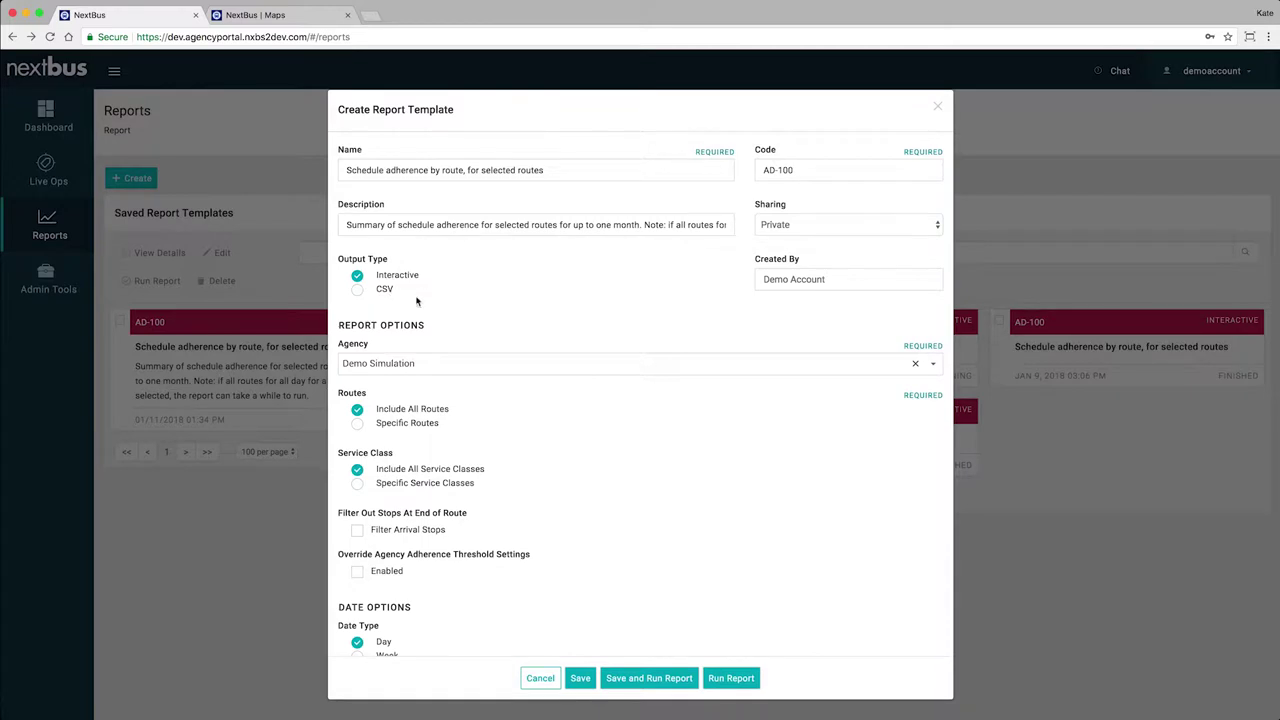
{"action": "scroll", "coordinate": [494, 337], "scroll_direction": "down", "scroll_amount": 3}
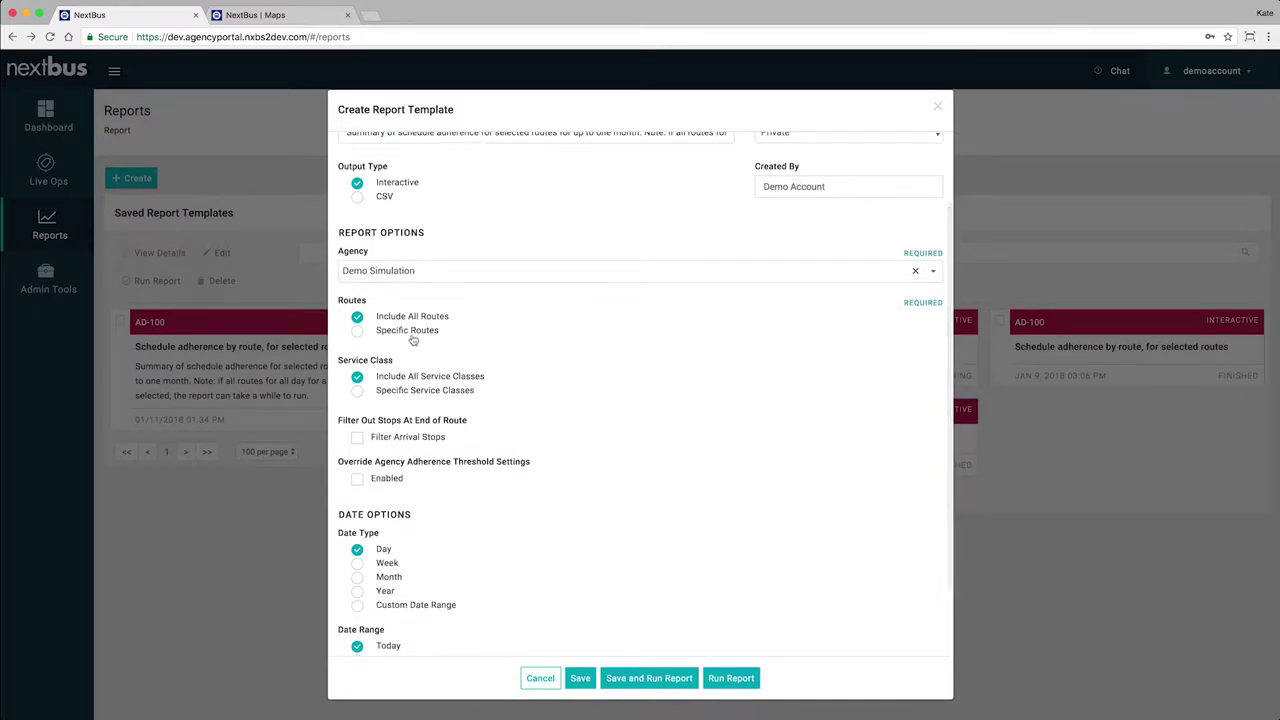
{"action": "left_click", "coordinate": [410, 331]}
{"action": "left_click", "coordinate": [407, 353]}
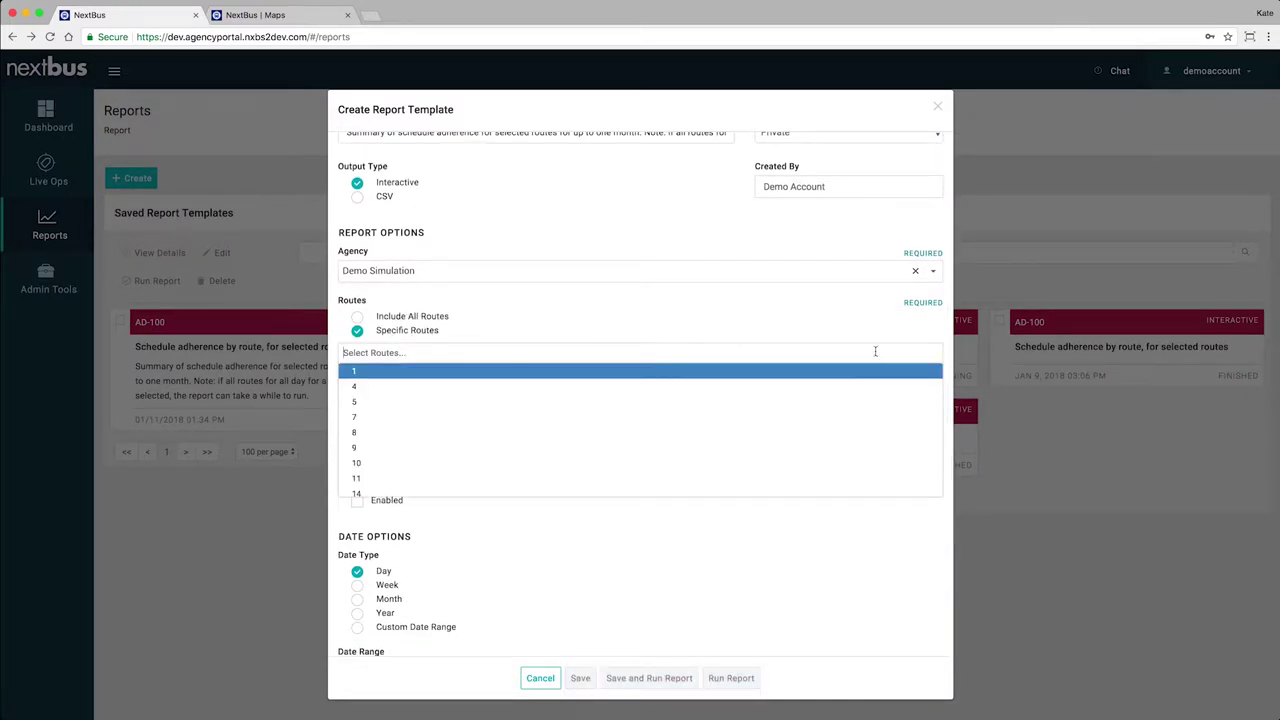
{"action": "left_click", "coordinate": [421, 414]}
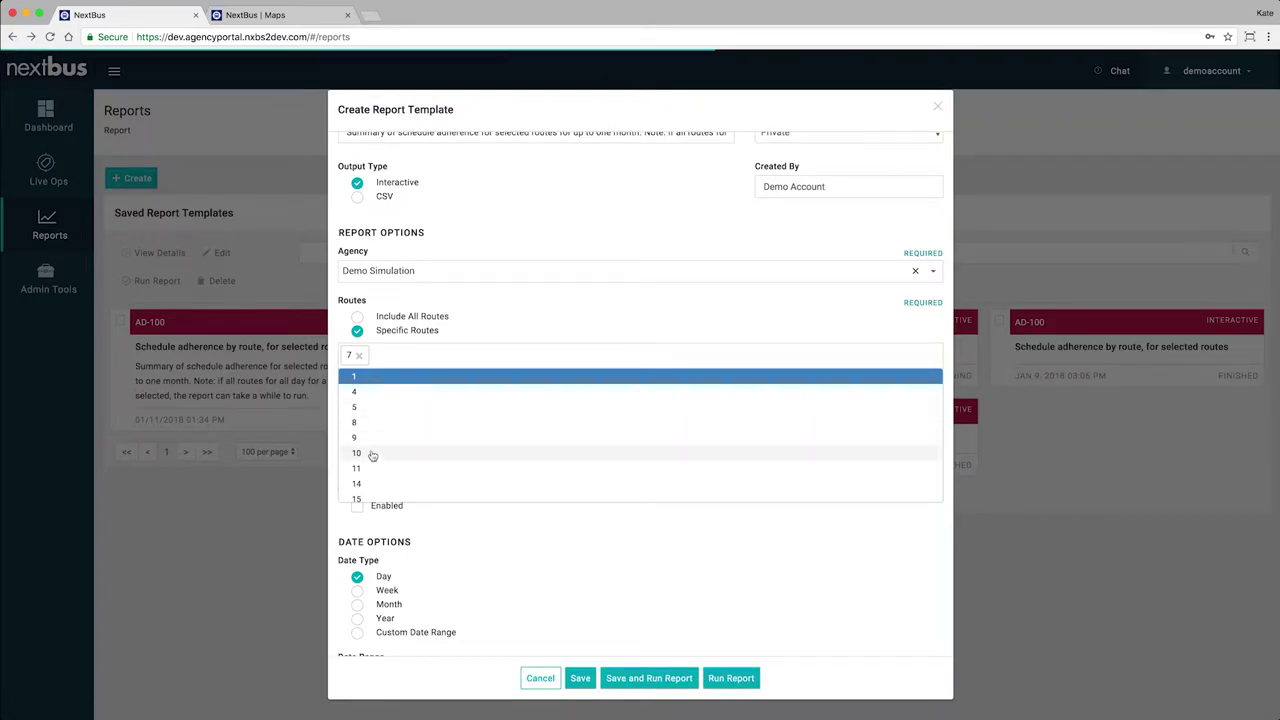
{"action": "left_click", "coordinate": [369, 452]}
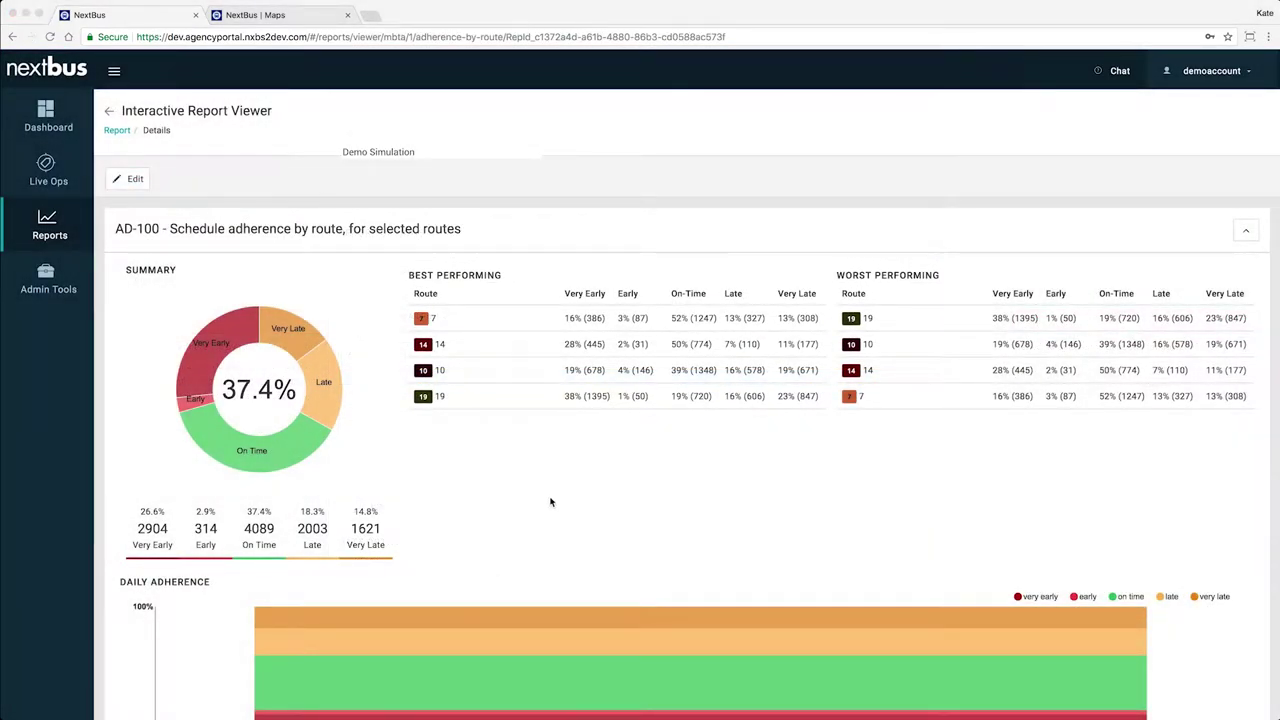
Step: Examine the AD-100 report's summary, daily adherence chart and per-route adherence table
{"action": "scroll", "coordinate": [549, 502], "scroll_direction": "down", "scroll_amount": 5}
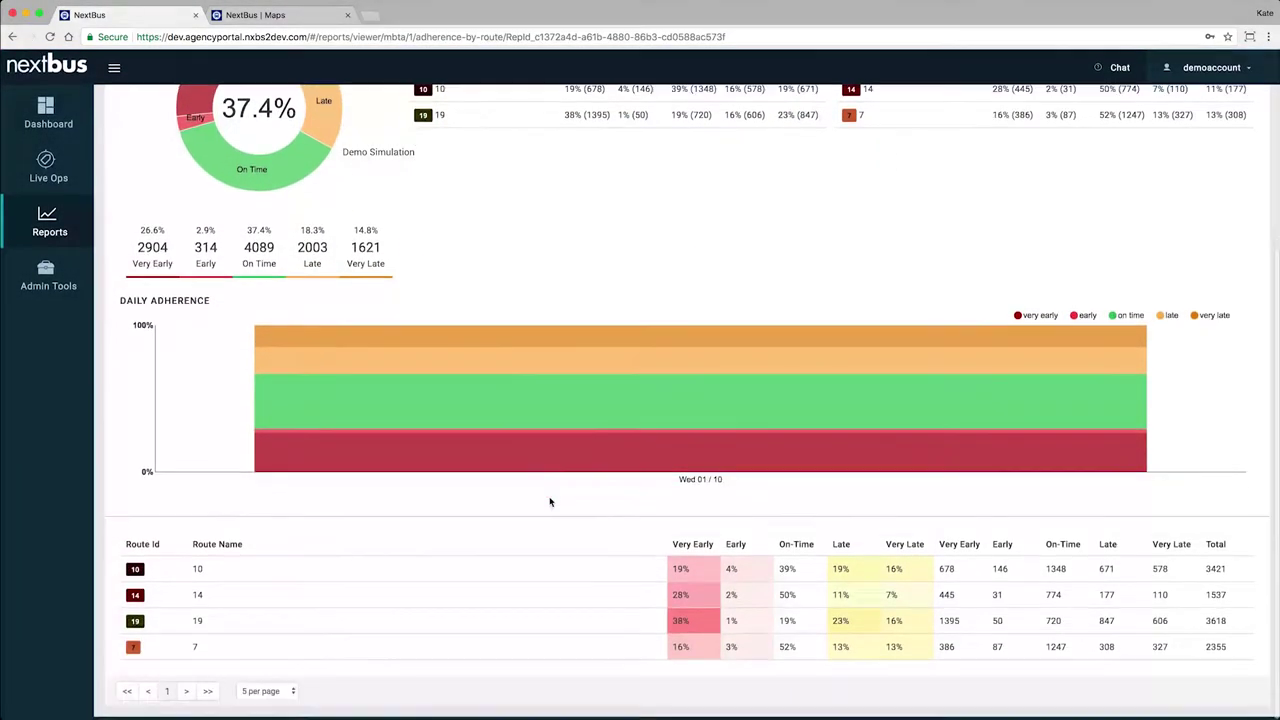
{"action": "mouse_move", "coordinate": [535, 455]}
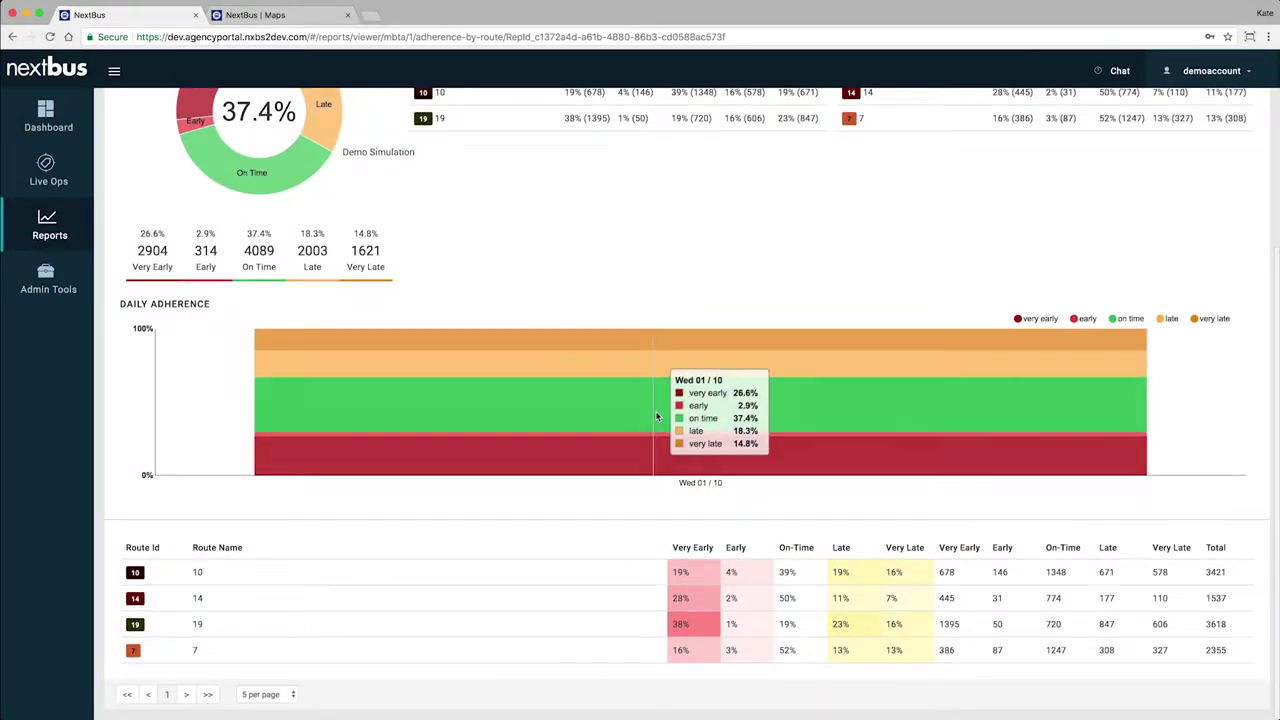
{"action": "scroll", "coordinate": [646, 347], "scroll_direction": "up", "scroll_amount": 5}
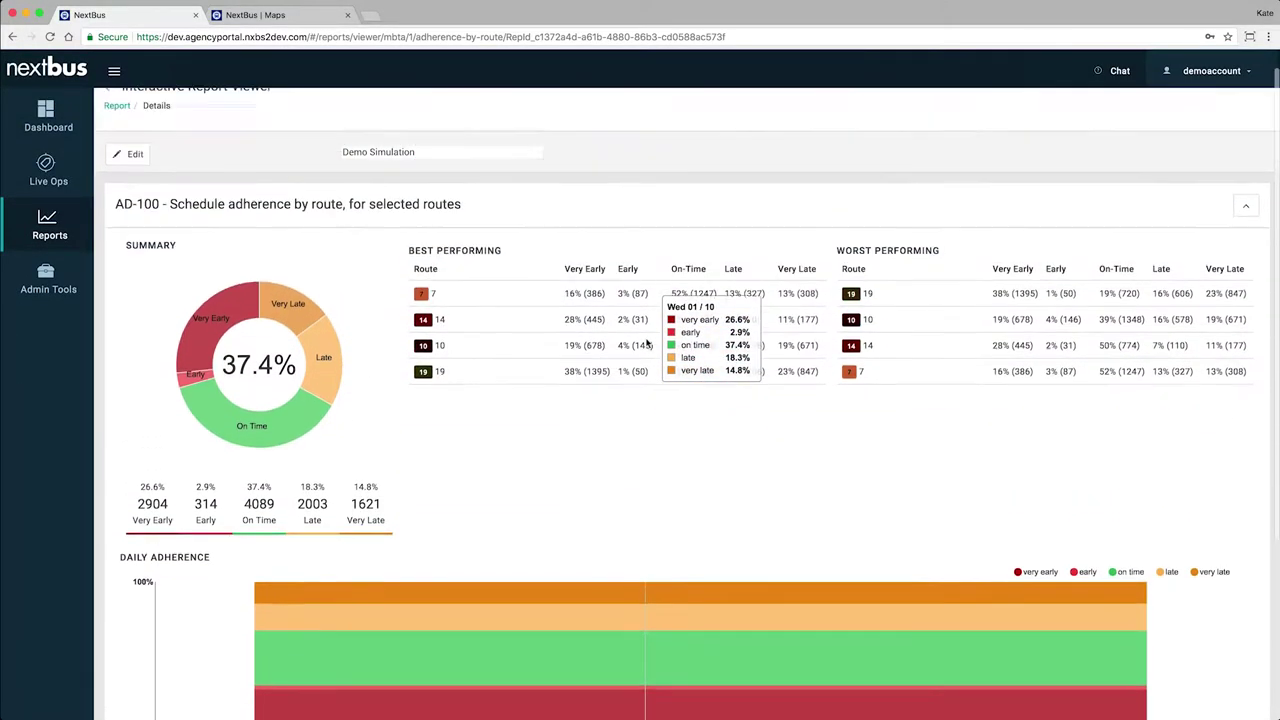
Step: Browse the list of authorities in Admin Tools and return to the Admin Tools overview
{"action": "left_click", "coordinate": [49, 278]}
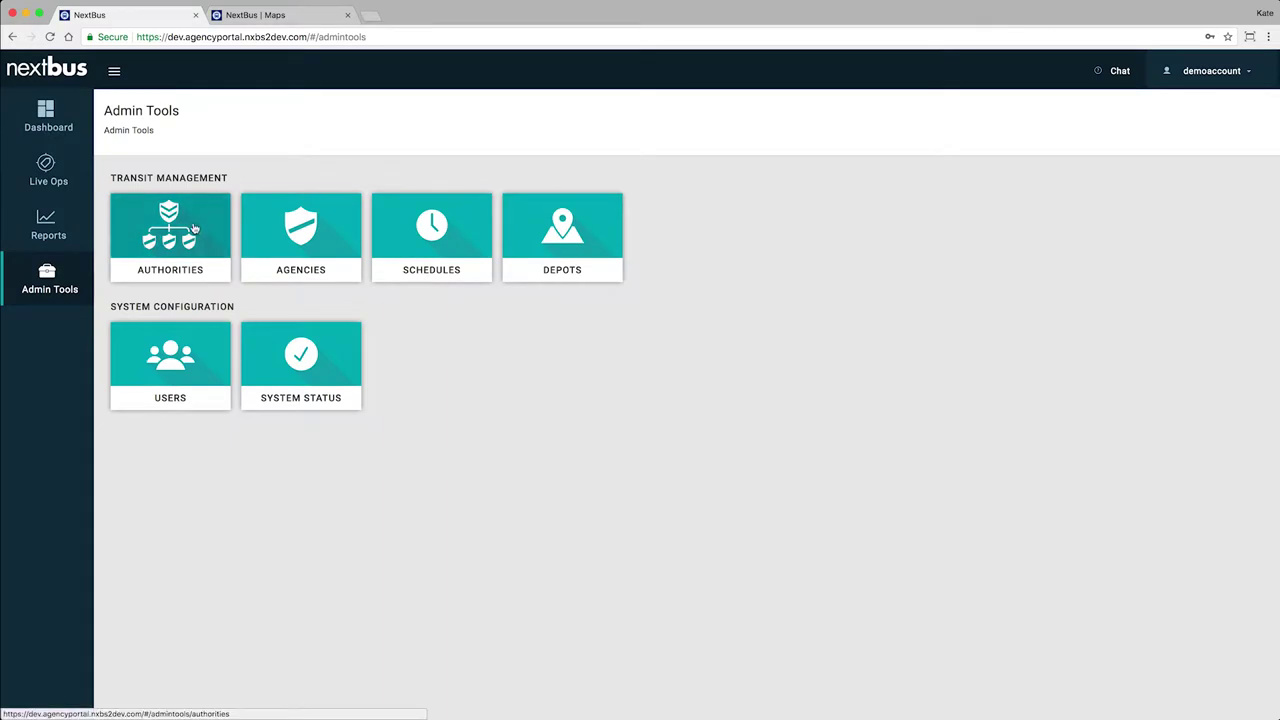
{"action": "left_click", "coordinate": [194, 230]}
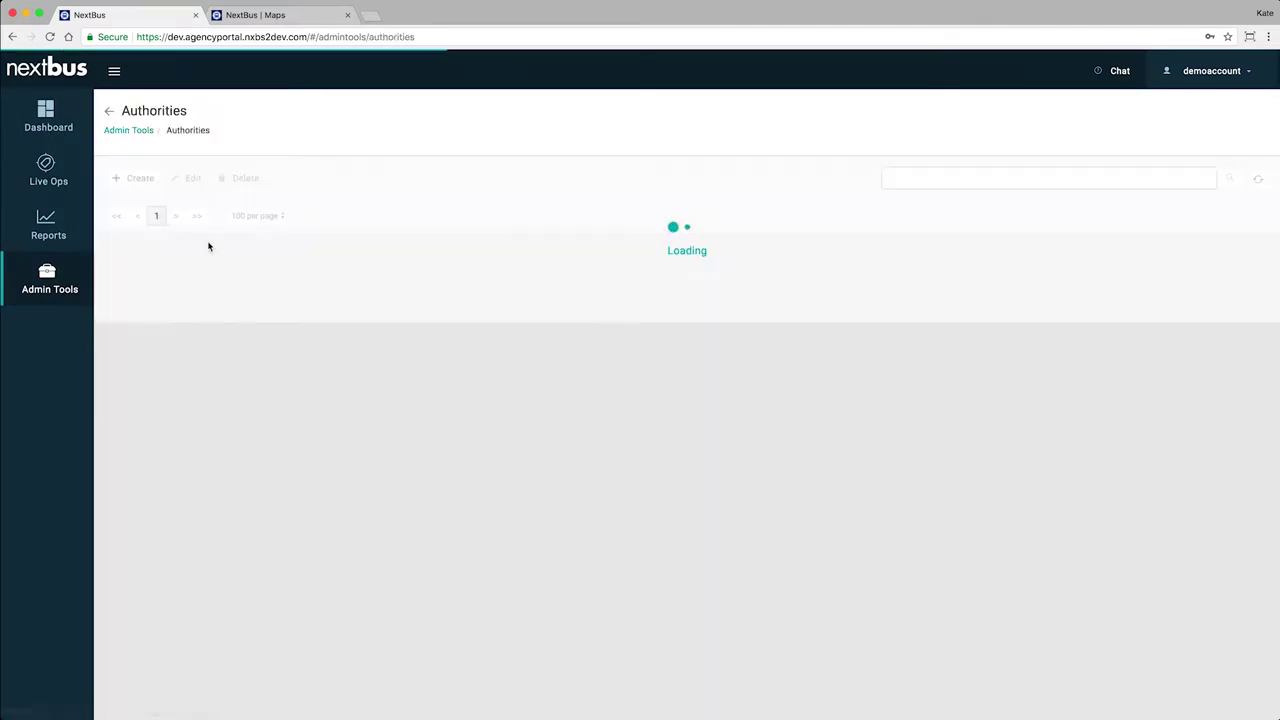
{"action": "scroll", "coordinate": [310, 297], "scroll_direction": "down", "scroll_amount": 1}
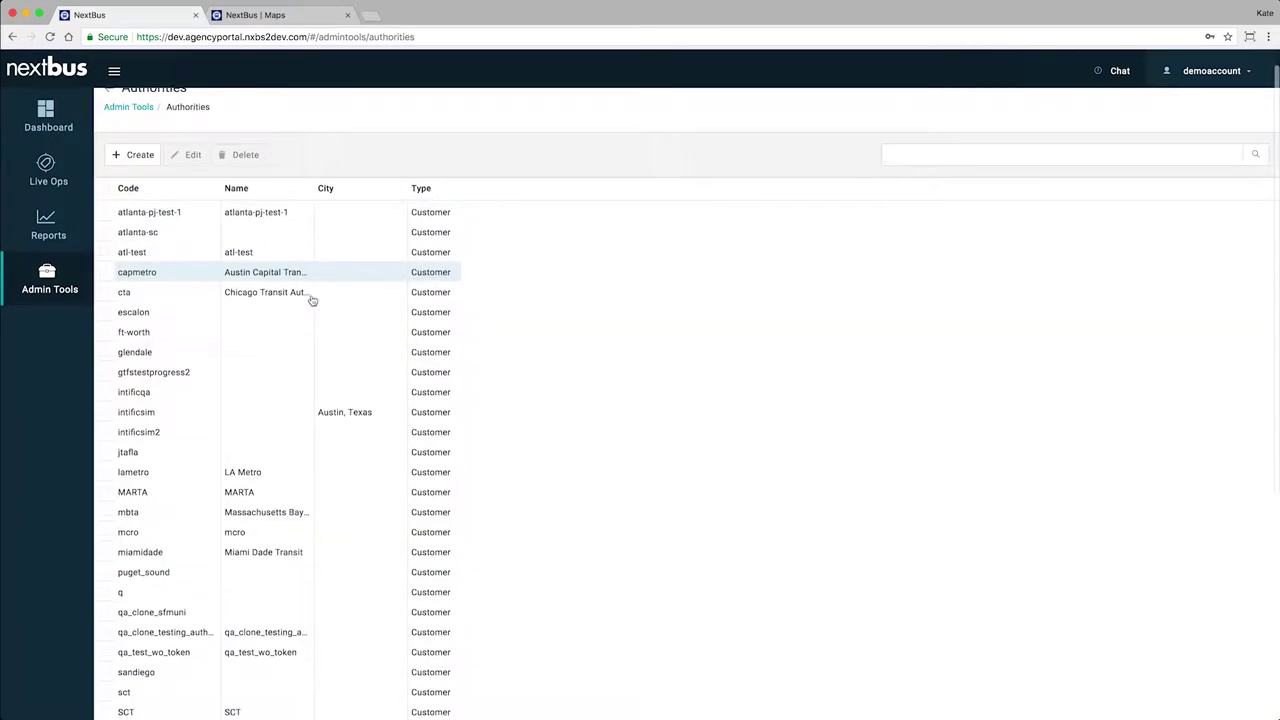
{"action": "scroll", "coordinate": [311, 299], "scroll_direction": "down", "scroll_amount": 10}
{"action": "scroll", "coordinate": [311, 299], "scroll_direction": "up", "scroll_amount": 10}
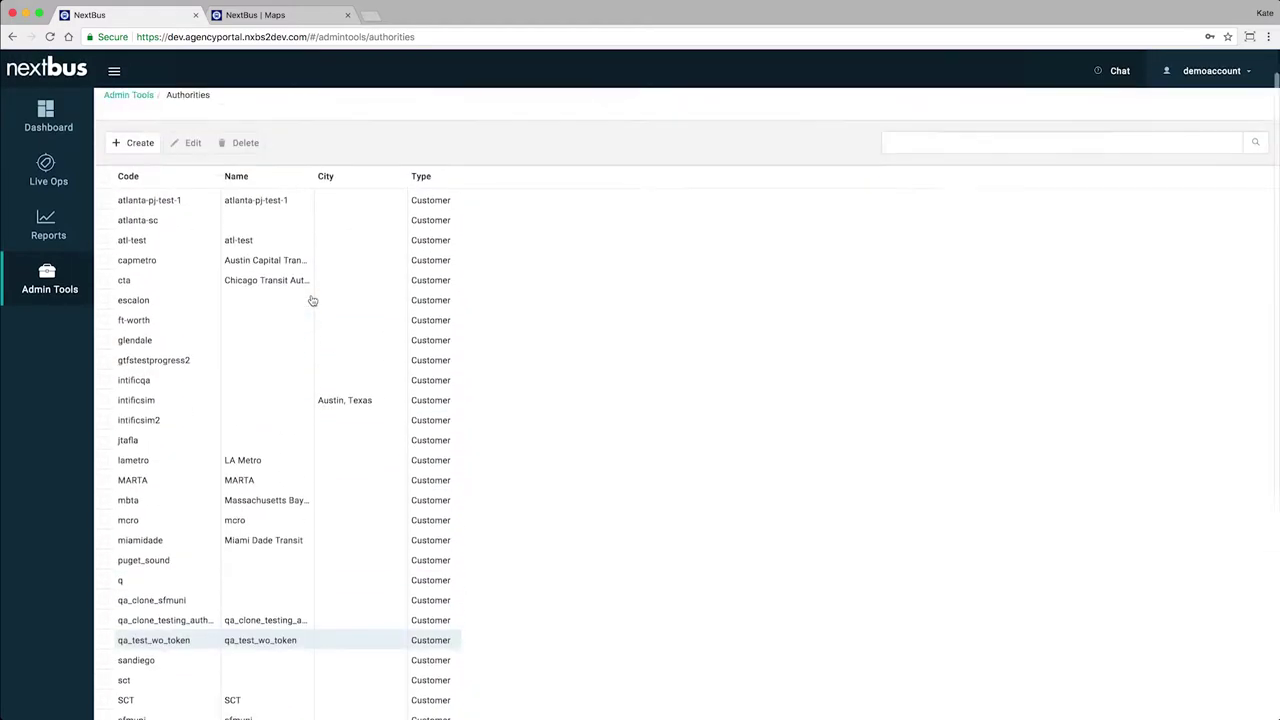
{"action": "scroll", "coordinate": [312, 300], "scroll_direction": "up", "scroll_amount": 2}
{"action": "left_click", "coordinate": [139, 176]}
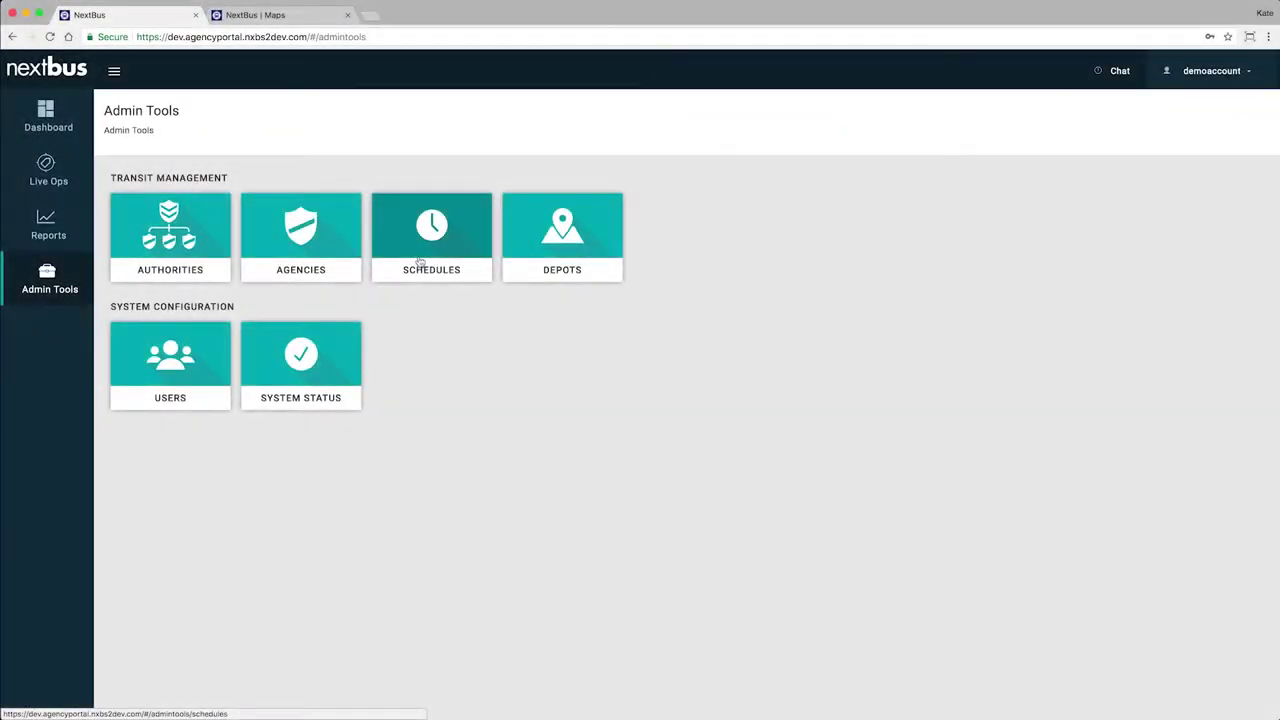
Step: Open the schedule creation form and its transit authority choices in Schedules, and view the edit options of atlanta-pj-test-1 schedule 448 before cancelling
{"action": "left_click", "coordinate": [419, 261]}
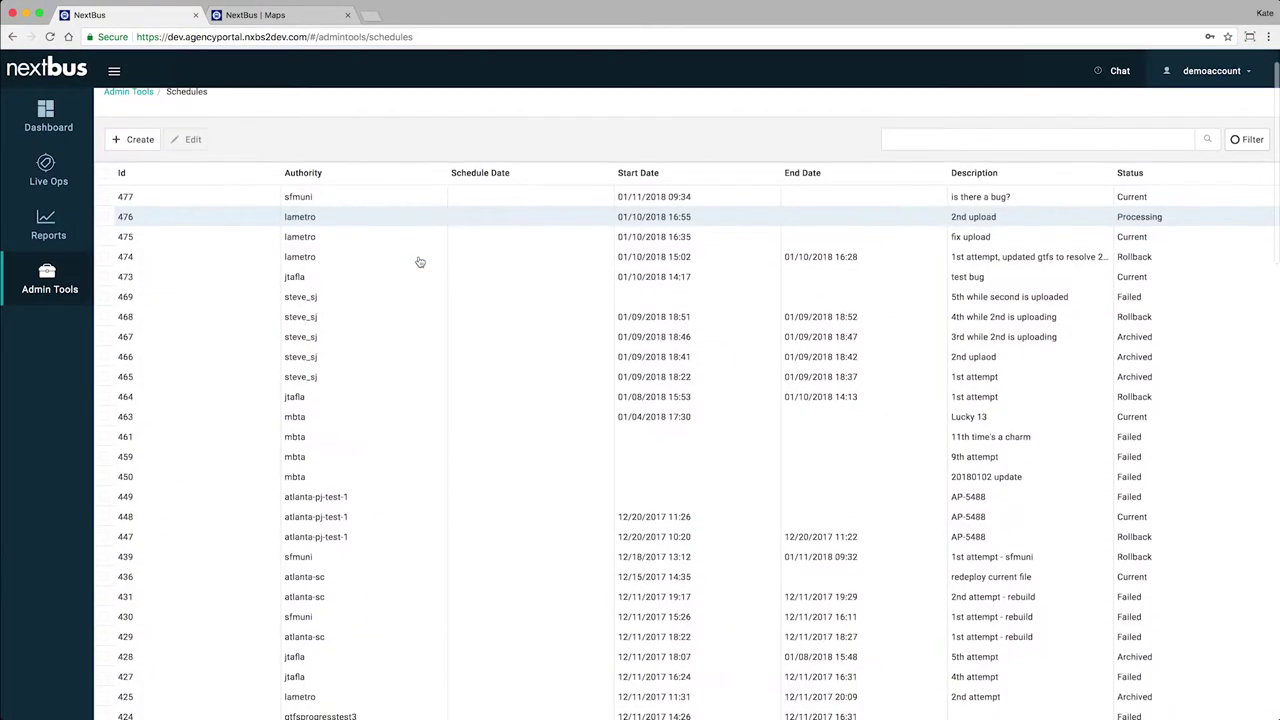
{"action": "left_click", "coordinate": [110, 178]}
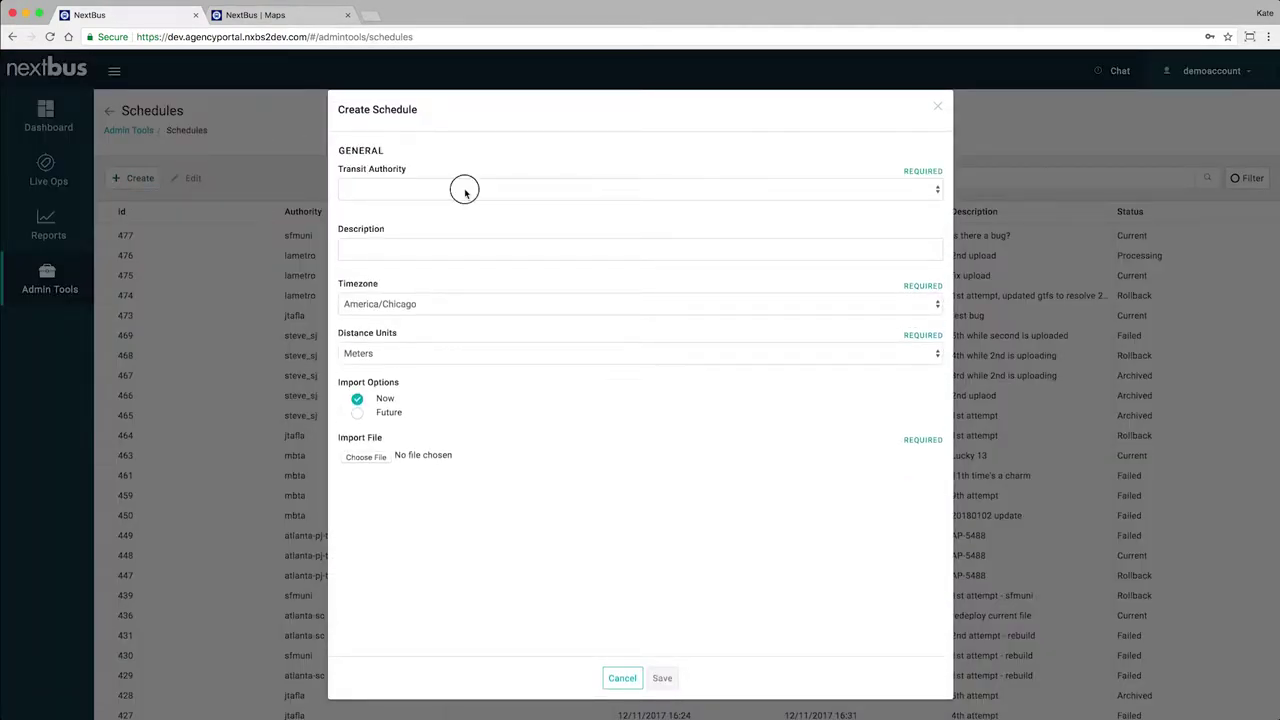
{"action": "left_click", "coordinate": [464, 190]}
{"action": "left_click", "coordinate": [444, 324]}
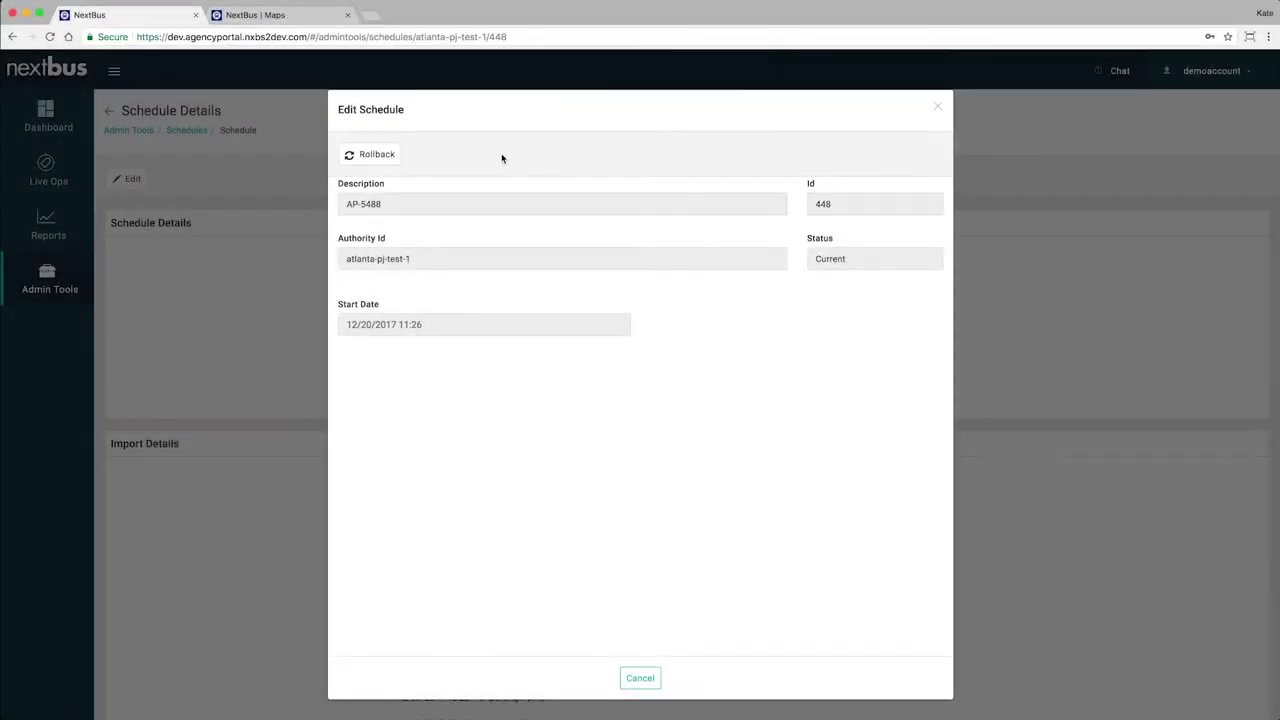
{"action": "left_click", "coordinate": [640, 679]}
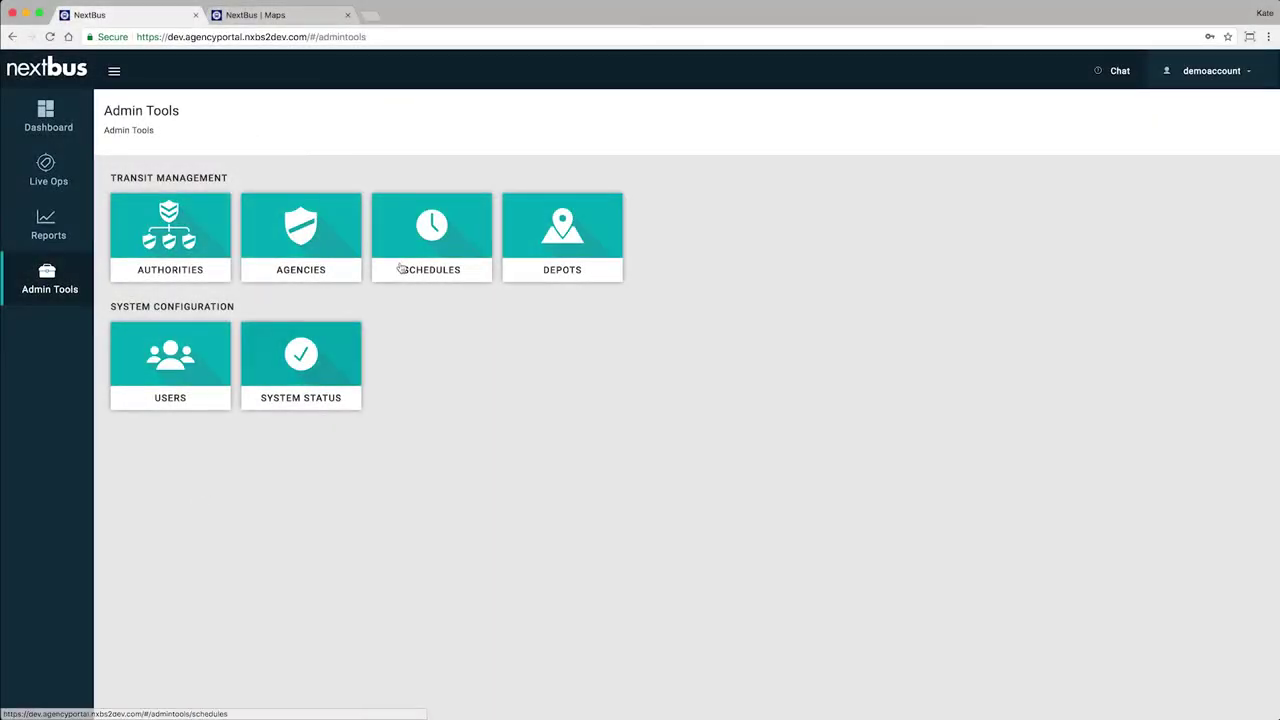
Step: Browse the list of agencies in Admin Tools
{"action": "left_click", "coordinate": [316, 232]}
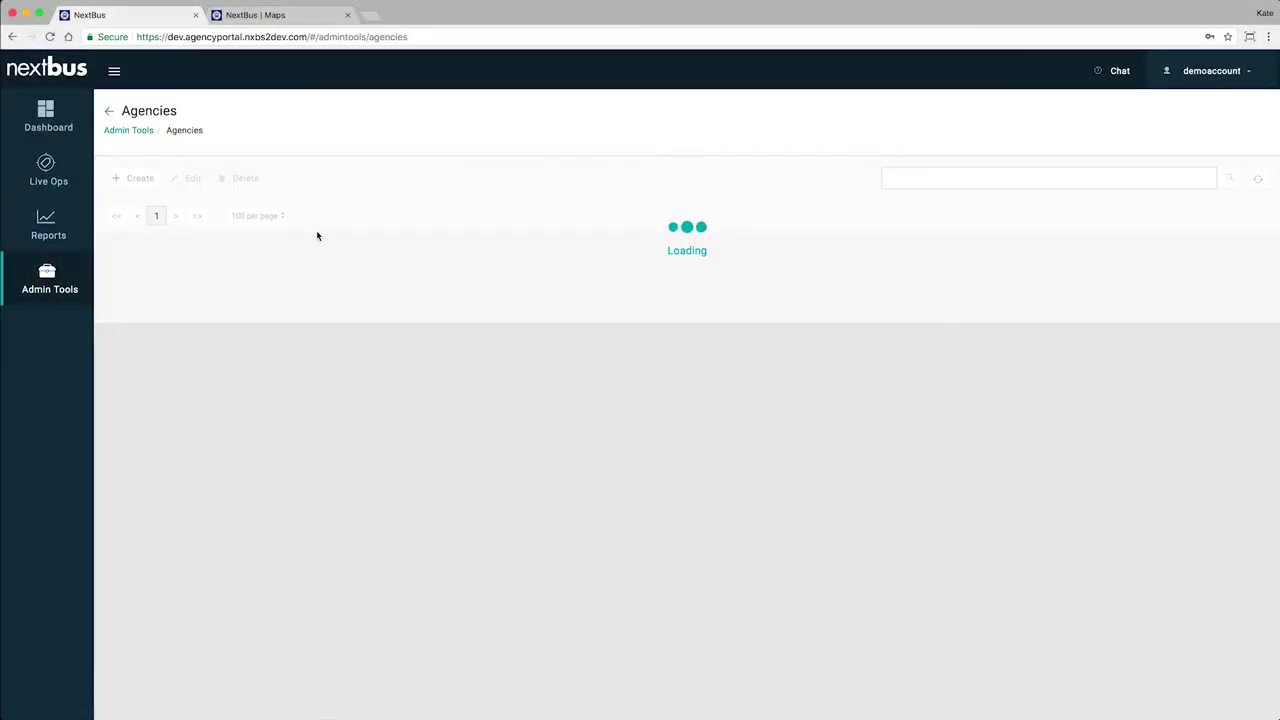
{"action": "scroll", "coordinate": [267, 293], "scroll_direction": "down", "scroll_amount": 2}
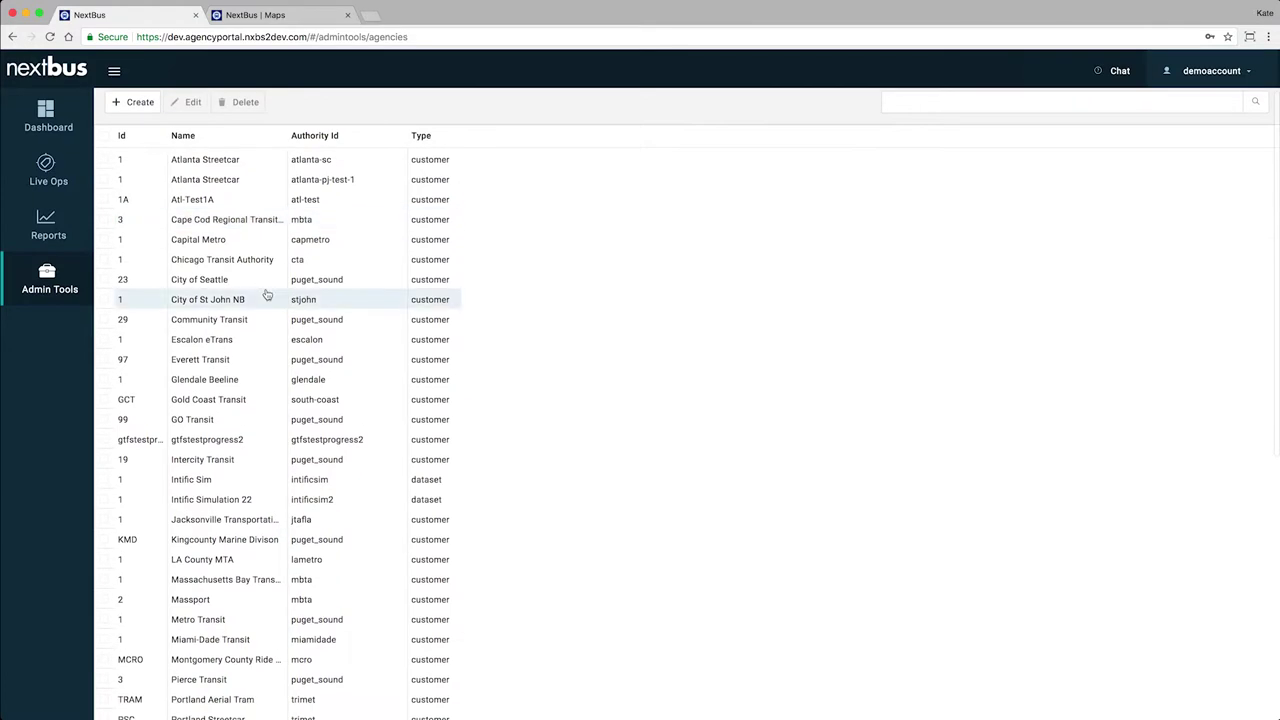
{"action": "scroll", "coordinate": [267, 293], "scroll_direction": "down", "scroll_amount": 5}
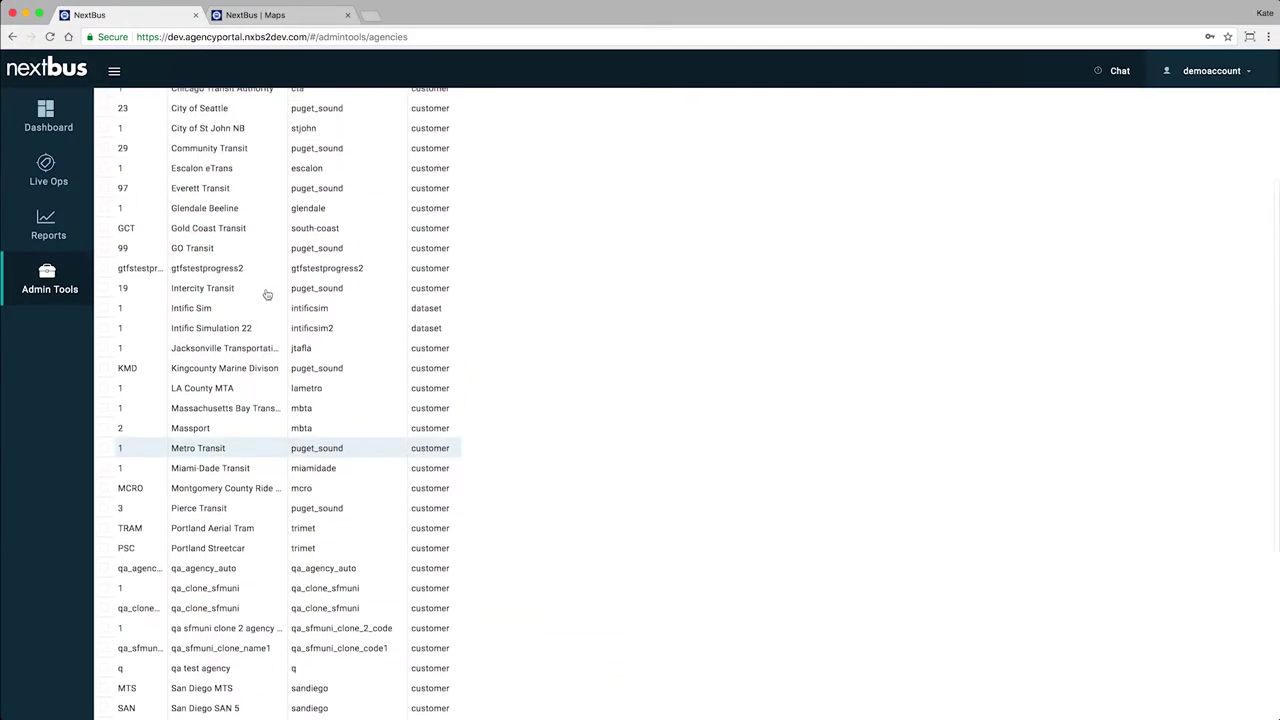
Step: View a user's profile and roles under Users in Admin Tools, and open the profile for editing
{"action": "left_click", "coordinate": [49, 280]}
{"action": "left_click", "coordinate": [169, 357]}
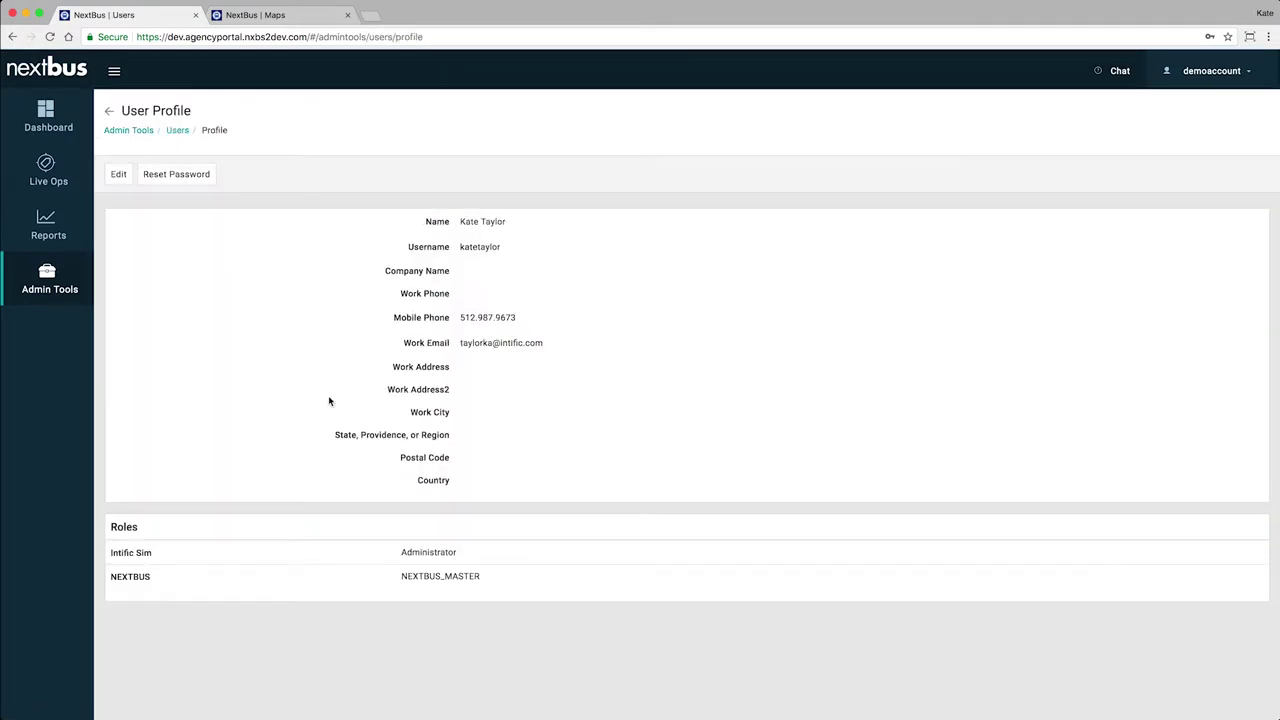
{"action": "left_click", "coordinate": [122, 176]}
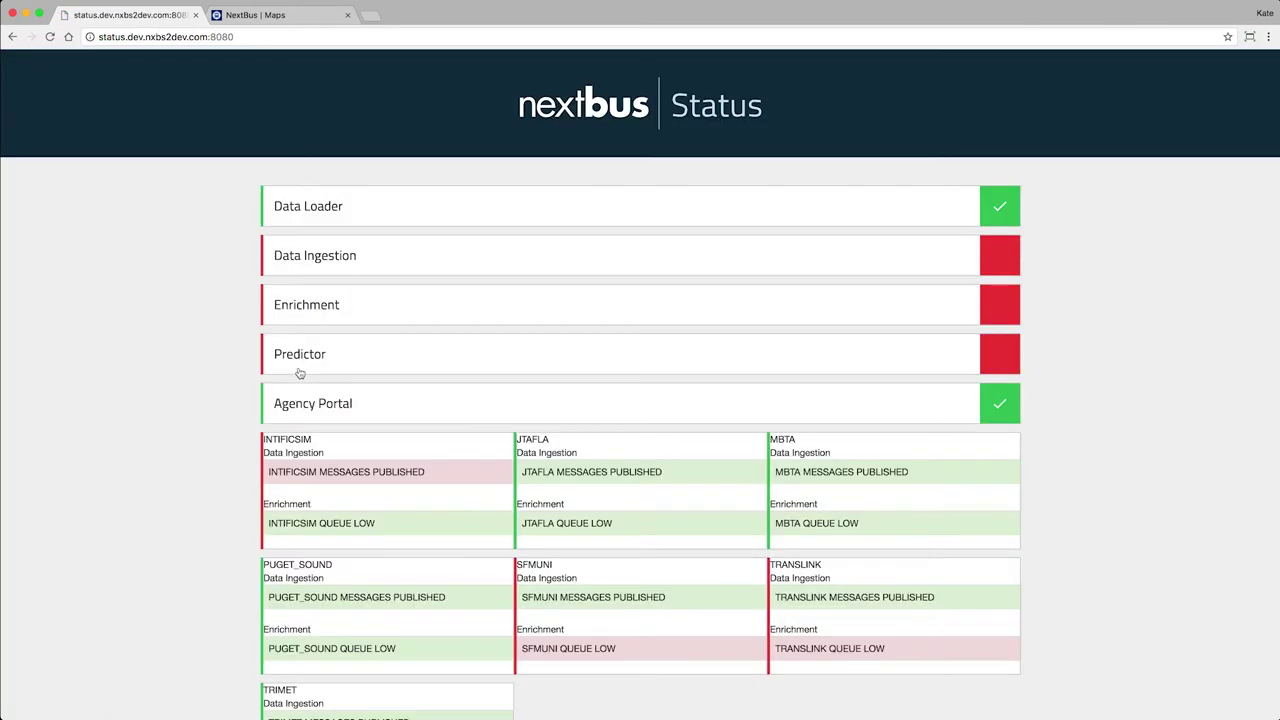
Step: Expand the Data Ingestion checks on the NextBus system status page to examine the individual items
{"action": "left_click", "coordinate": [1003, 258]}
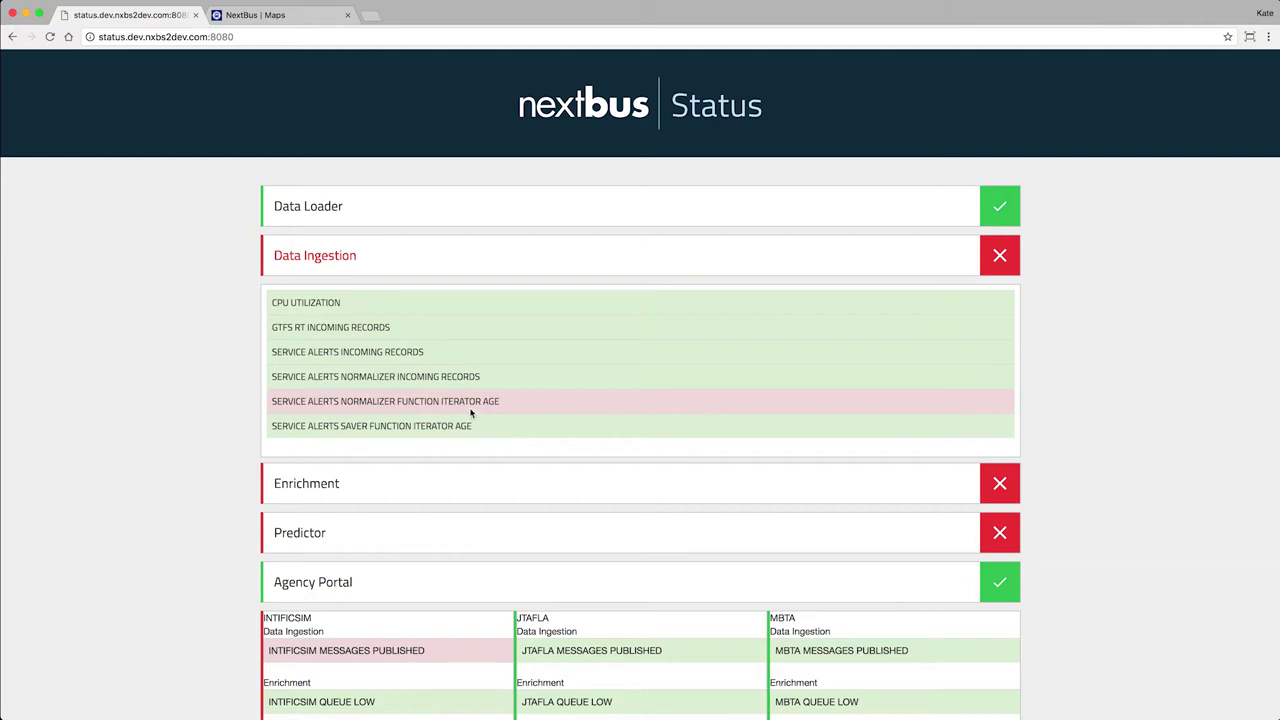